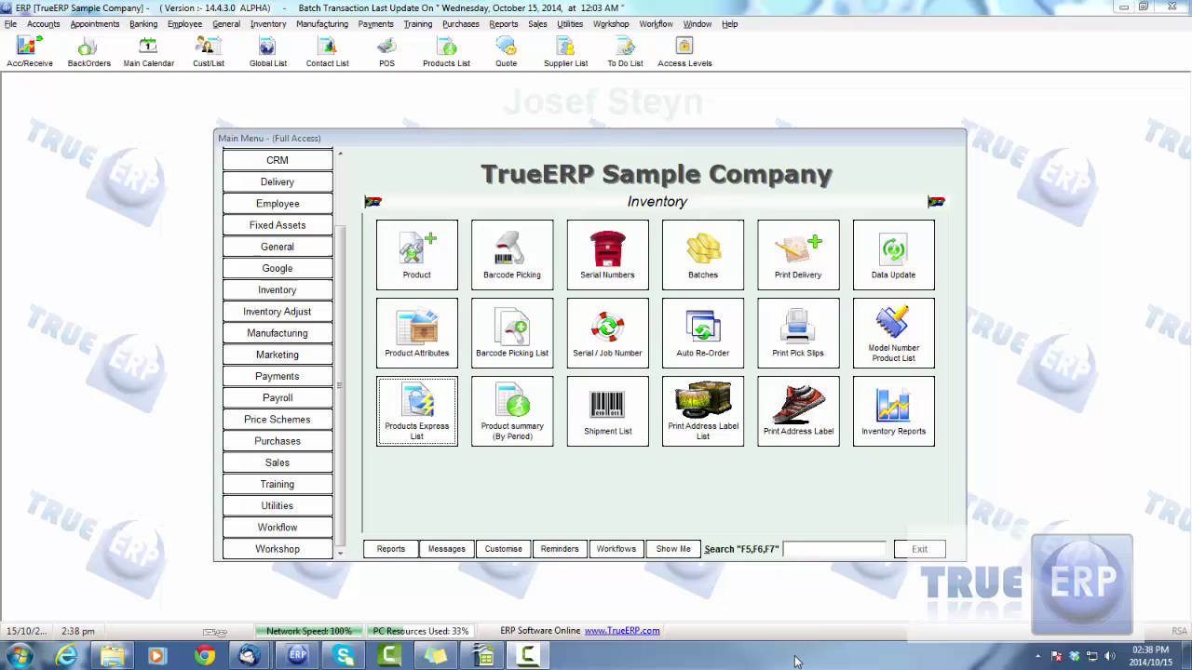
Open the Products Express List from the main menu and reposition the windows
drag(641, 144, 615, 139)
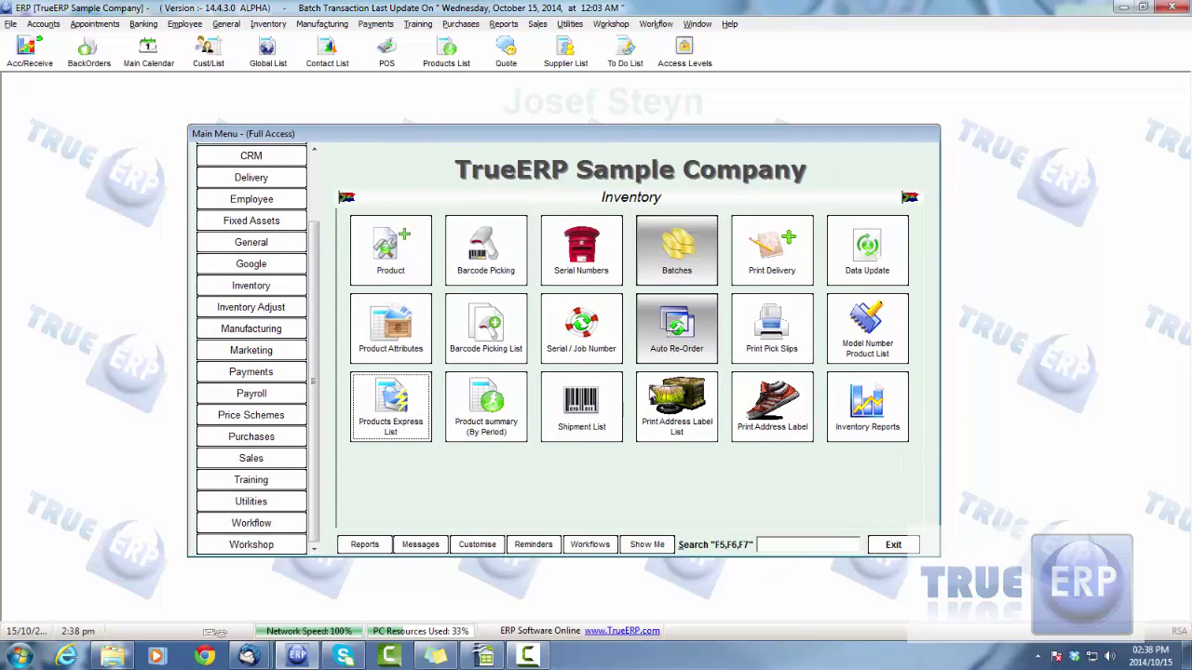
click(408, 415)
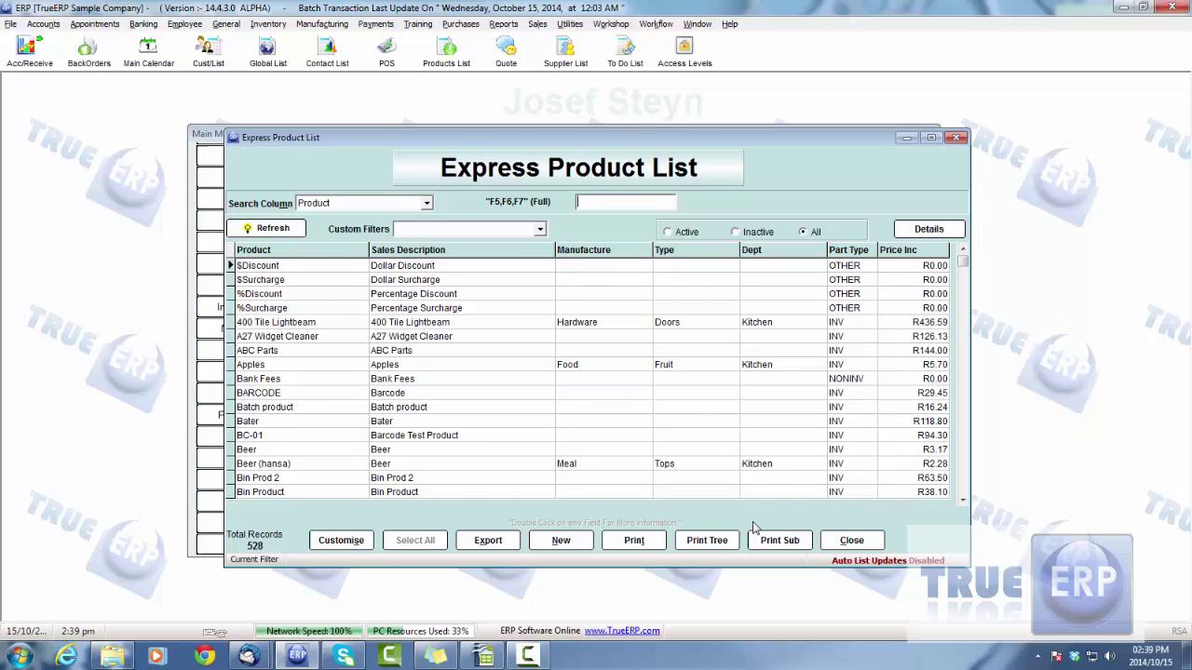
click(964, 267)
drag(964, 267, 962, 338)
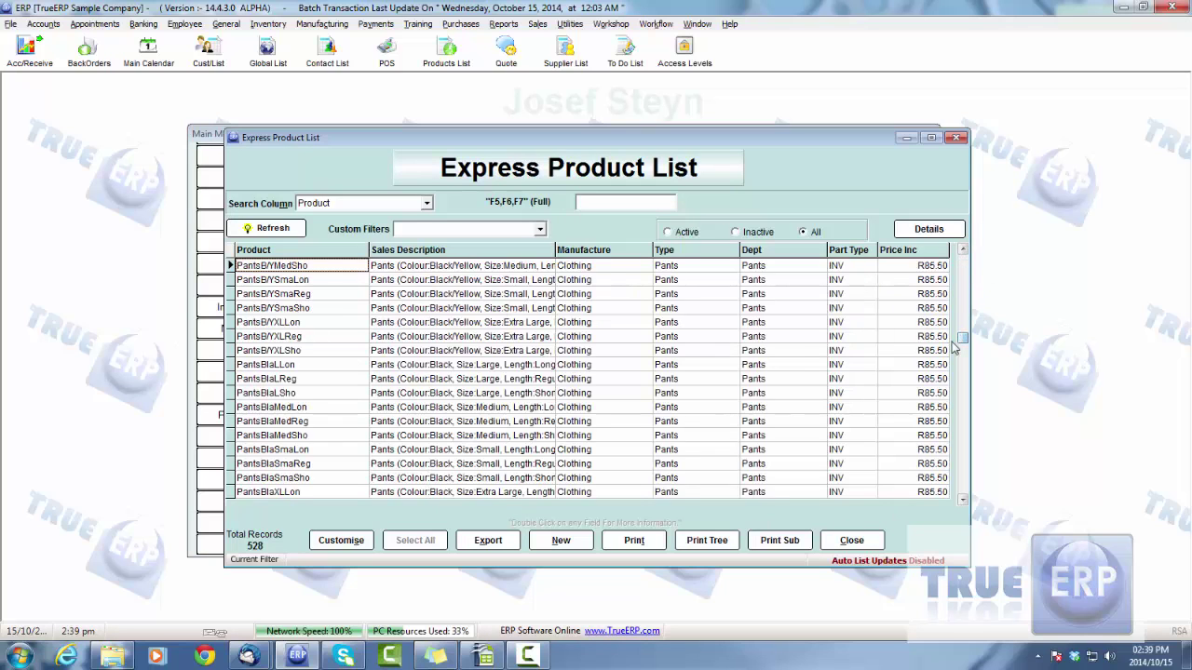
drag(958, 258, 961, 261)
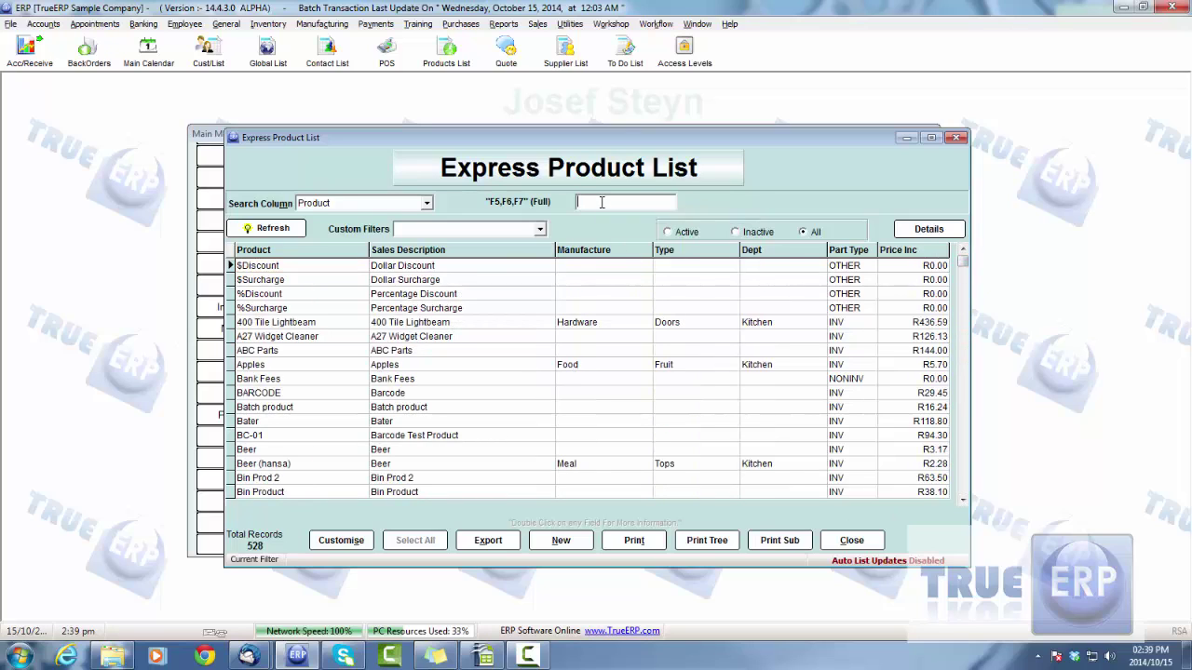
Filter products by name in Full matching mode and search for 'trac' to find Tractor
click(602, 202)
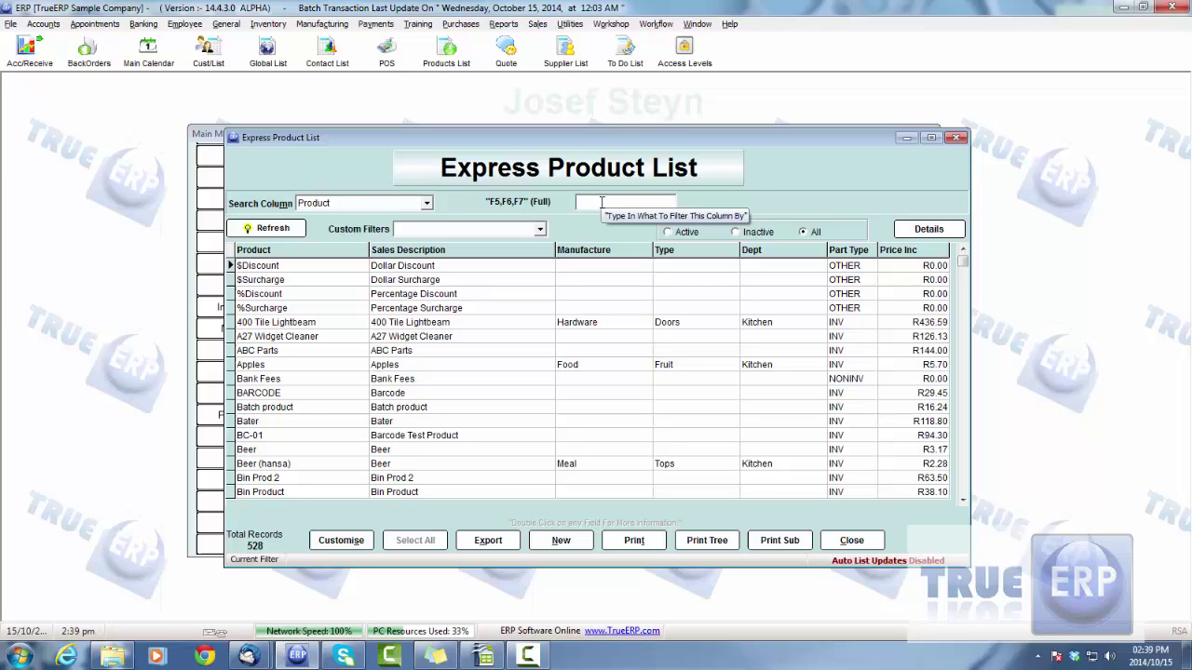
key(F6)
key(F7)
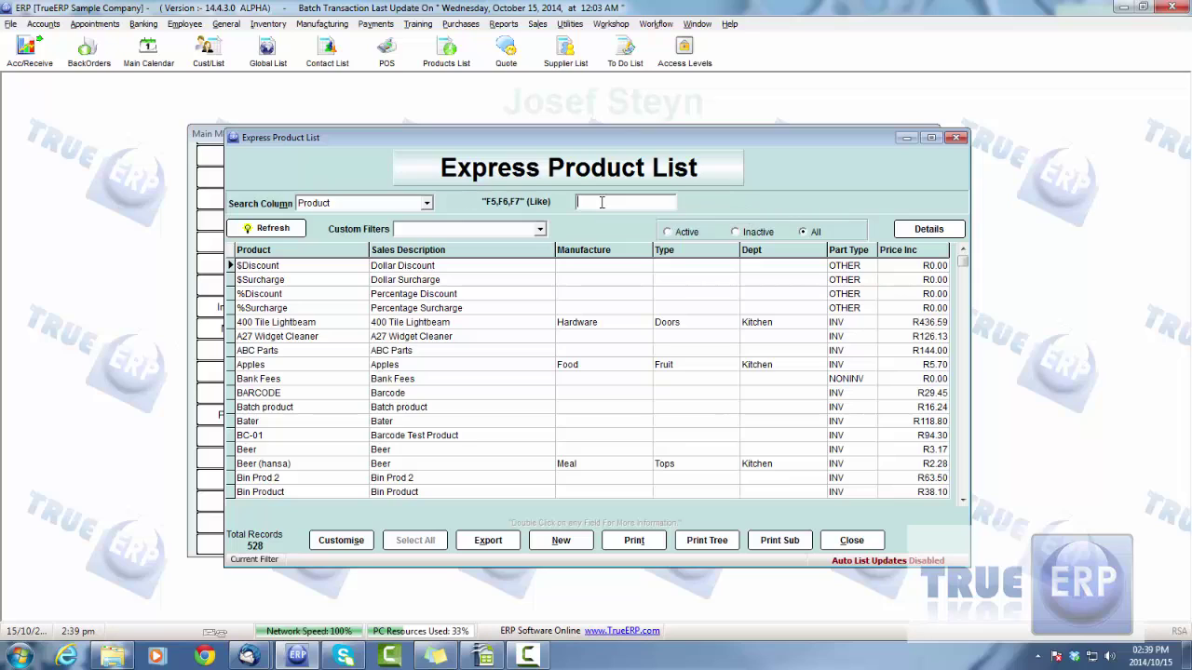
key(F5)
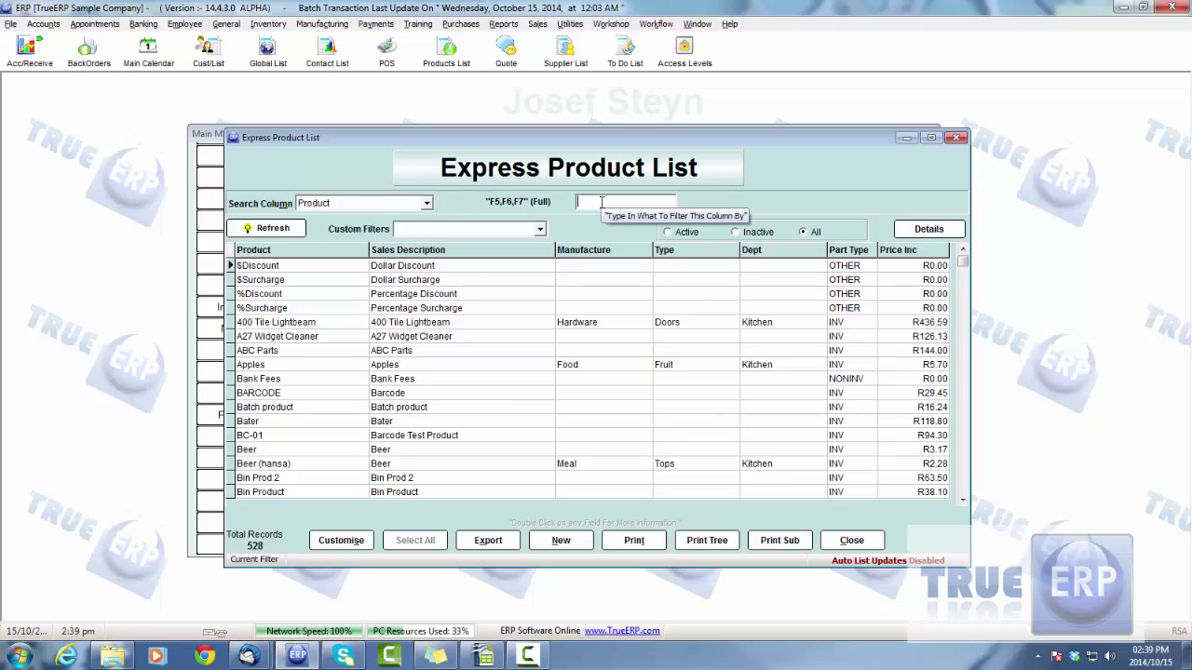
text(trac)
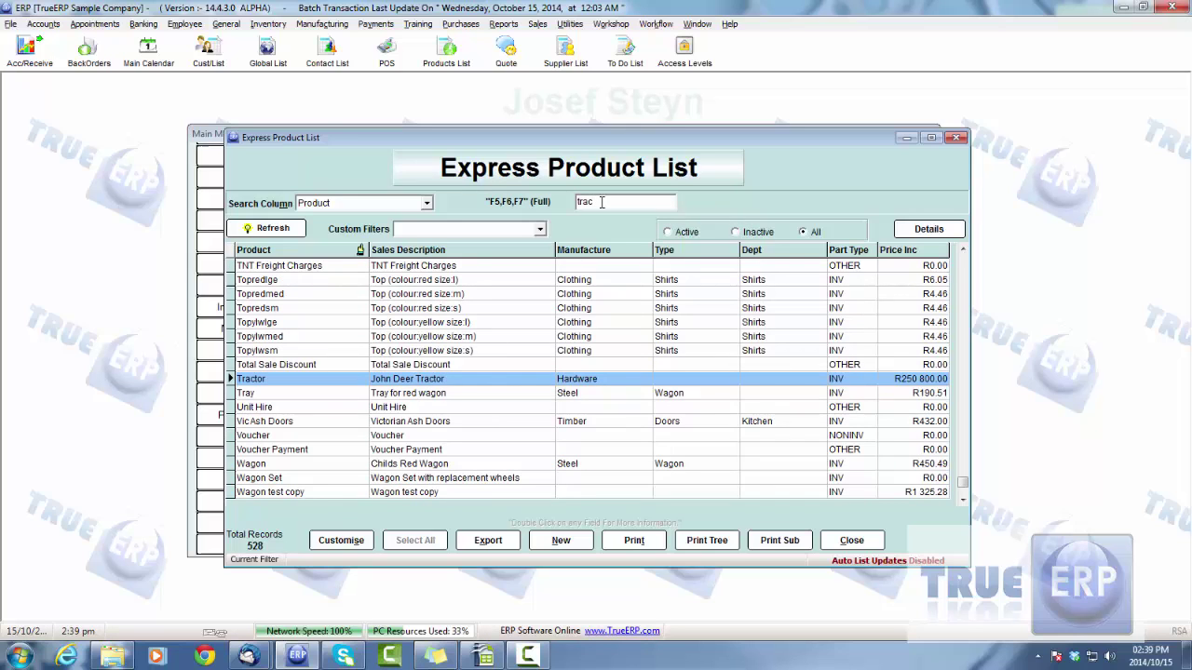
Open the Tractor product record and show its Related Parts tab
double_click(346, 383)
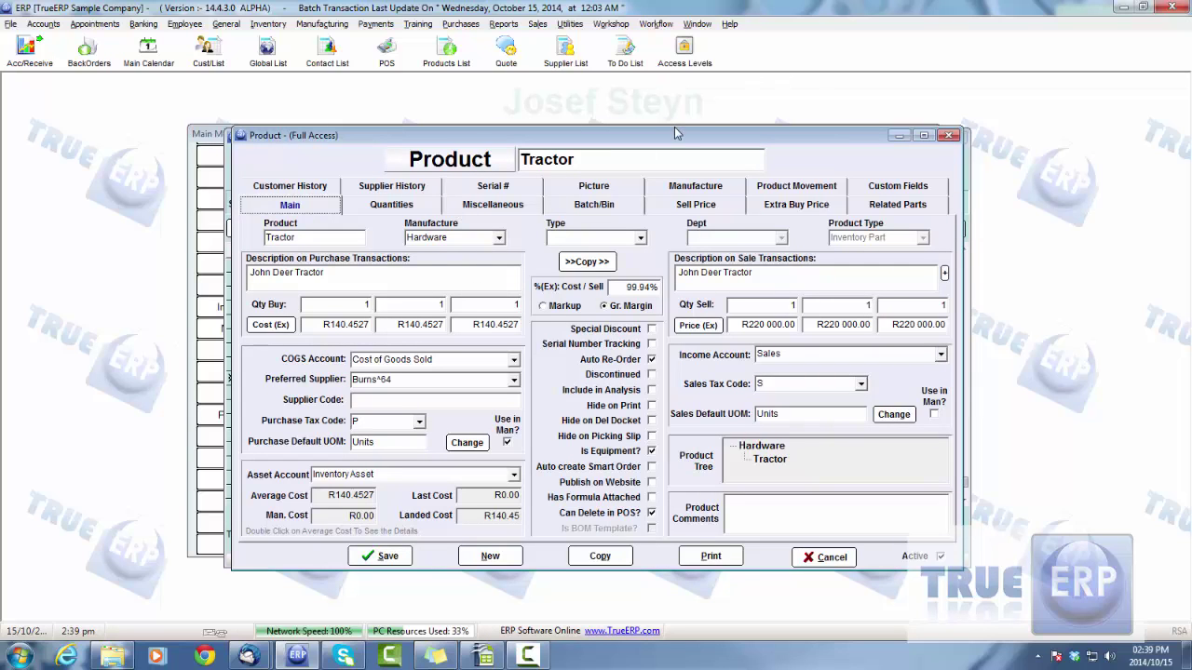
drag(672, 135, 654, 131)
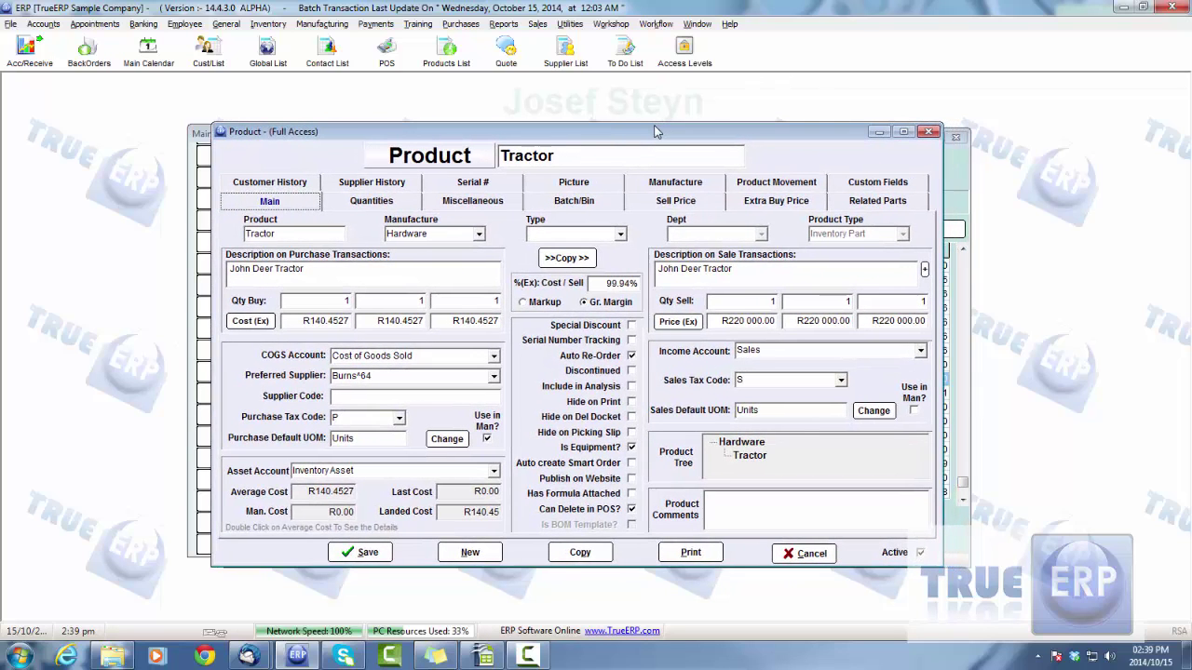
click(889, 202)
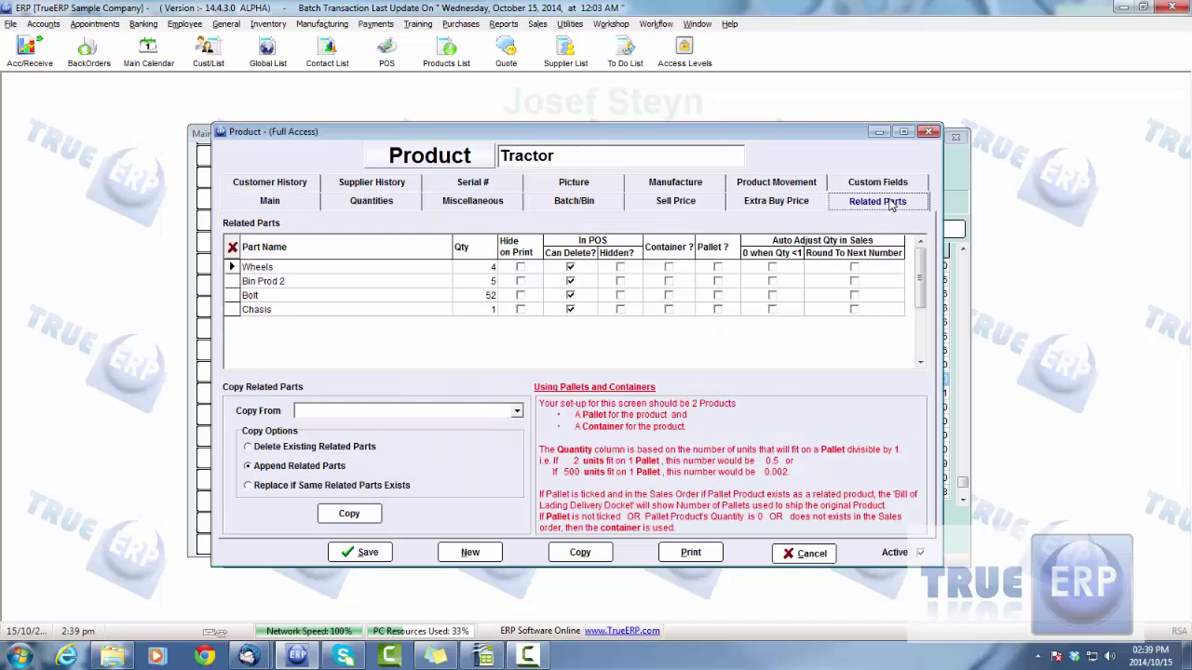
Step through the related parts: Wheels 4, Bin Prod 2 5, Bolt 52, Chasis 1
click(343, 281)
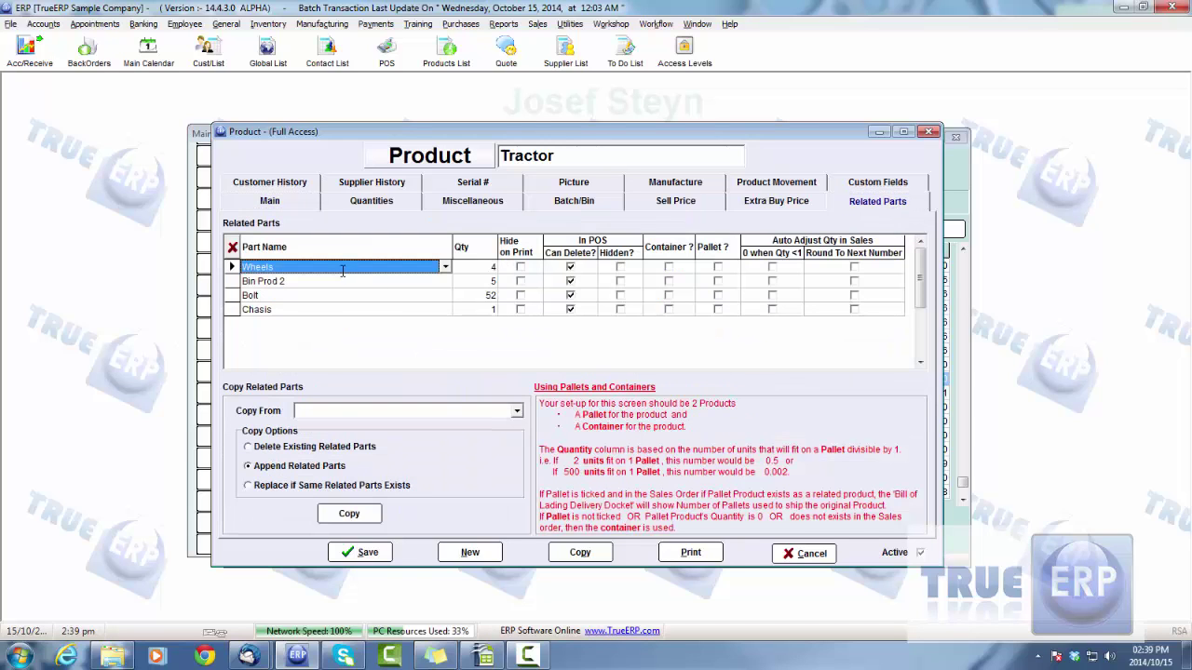
click(341, 297)
click(339, 311)
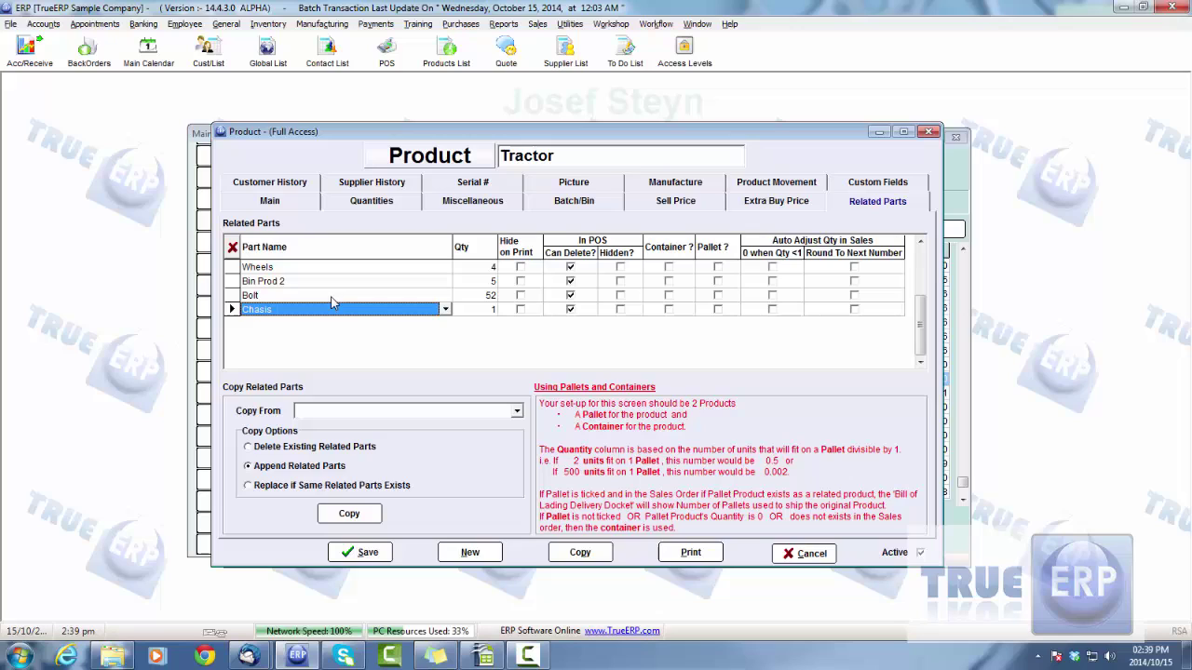
click(335, 298)
click(326, 280)
click(325, 268)
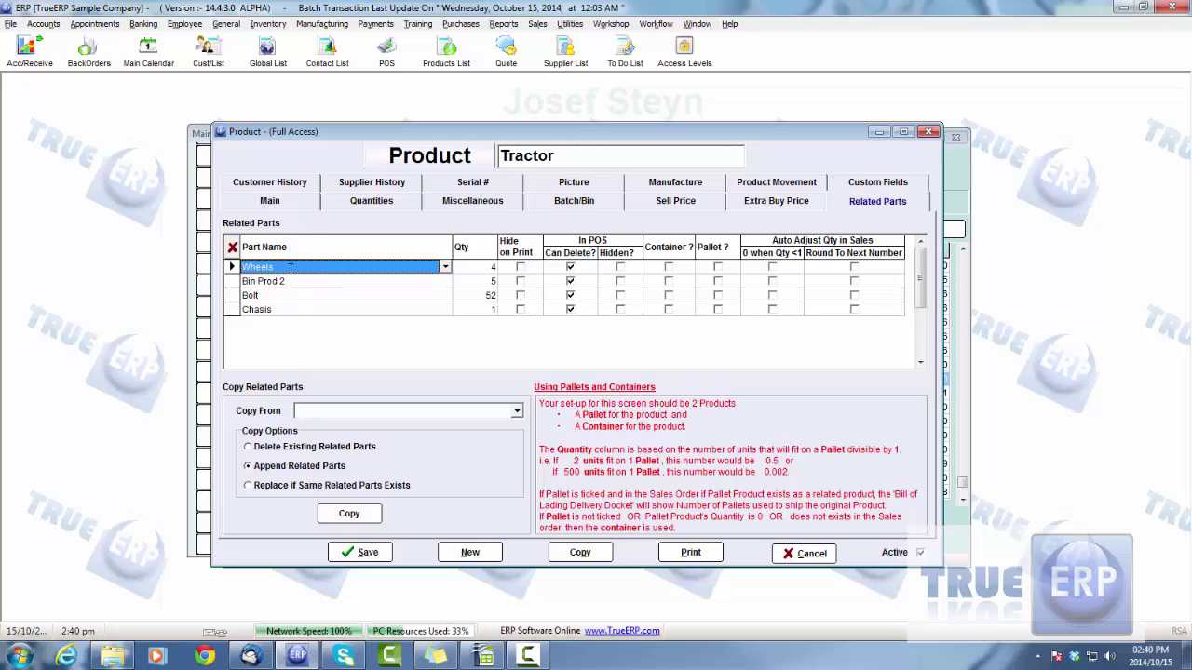
click(291, 269)
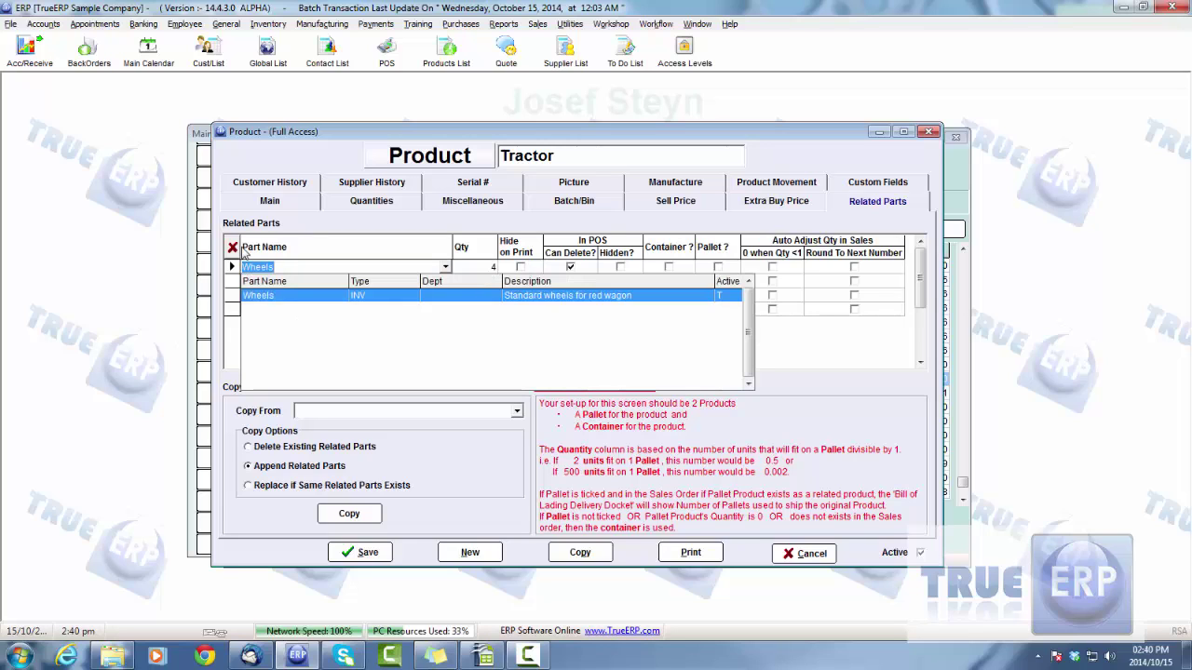
click(288, 267)
click(478, 249)
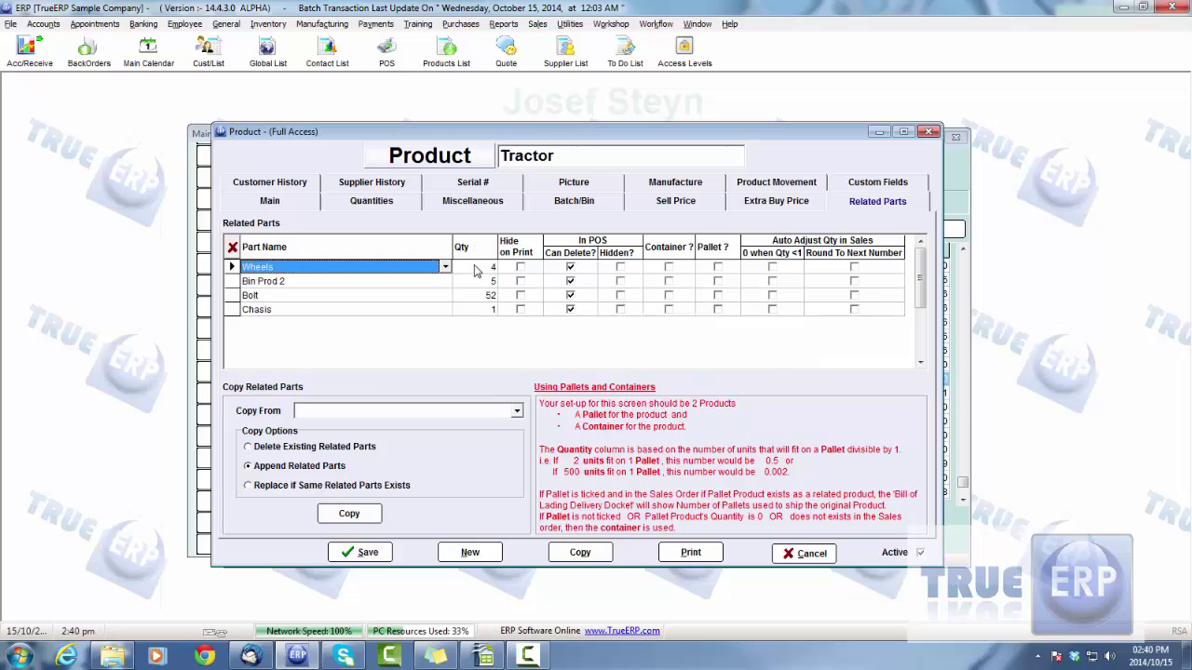
click(477, 269)
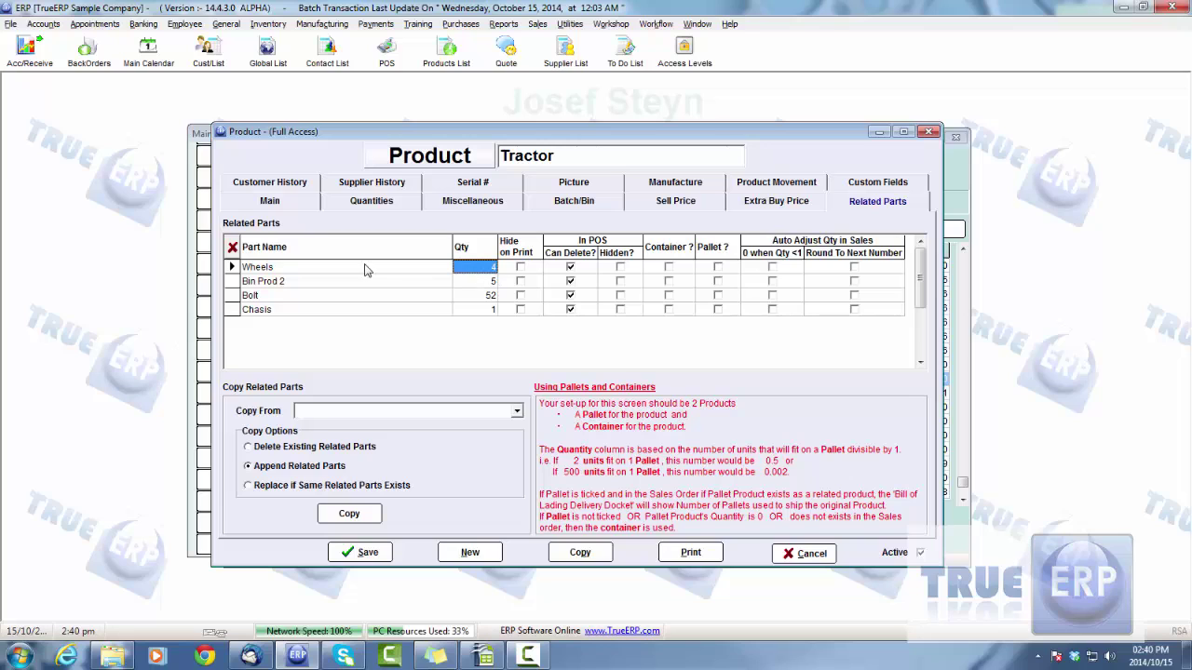
click(477, 282)
click(480, 297)
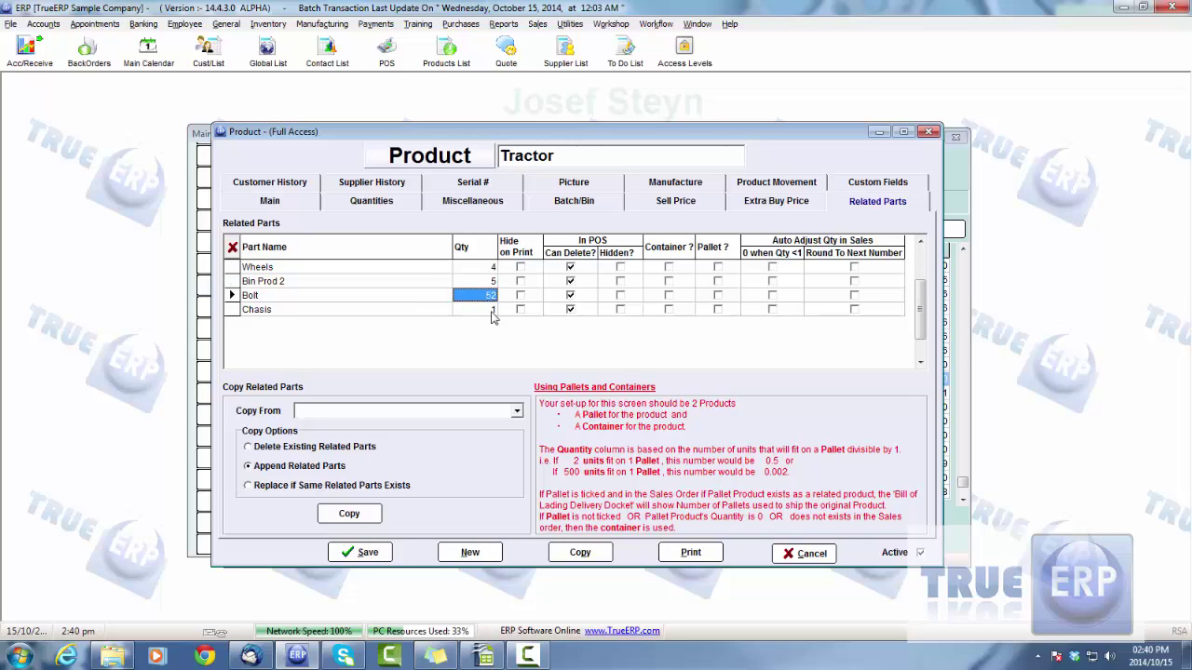
click(473, 310)
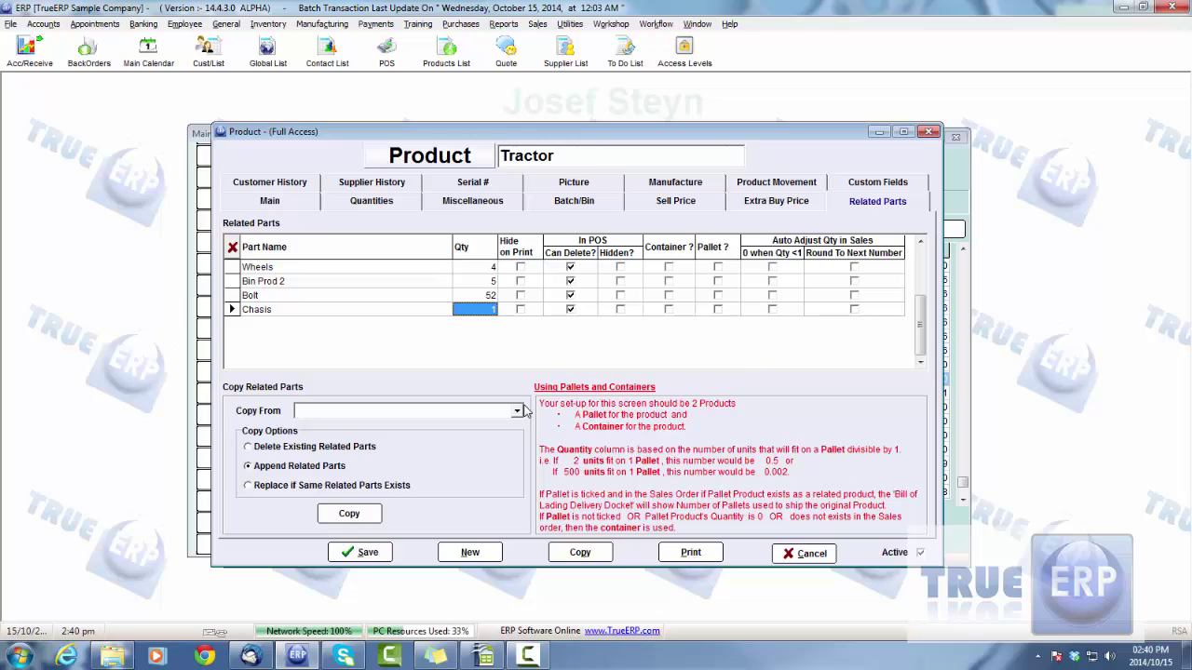
Look at the products to copy related parts from, closing without copying anything
click(518, 412)
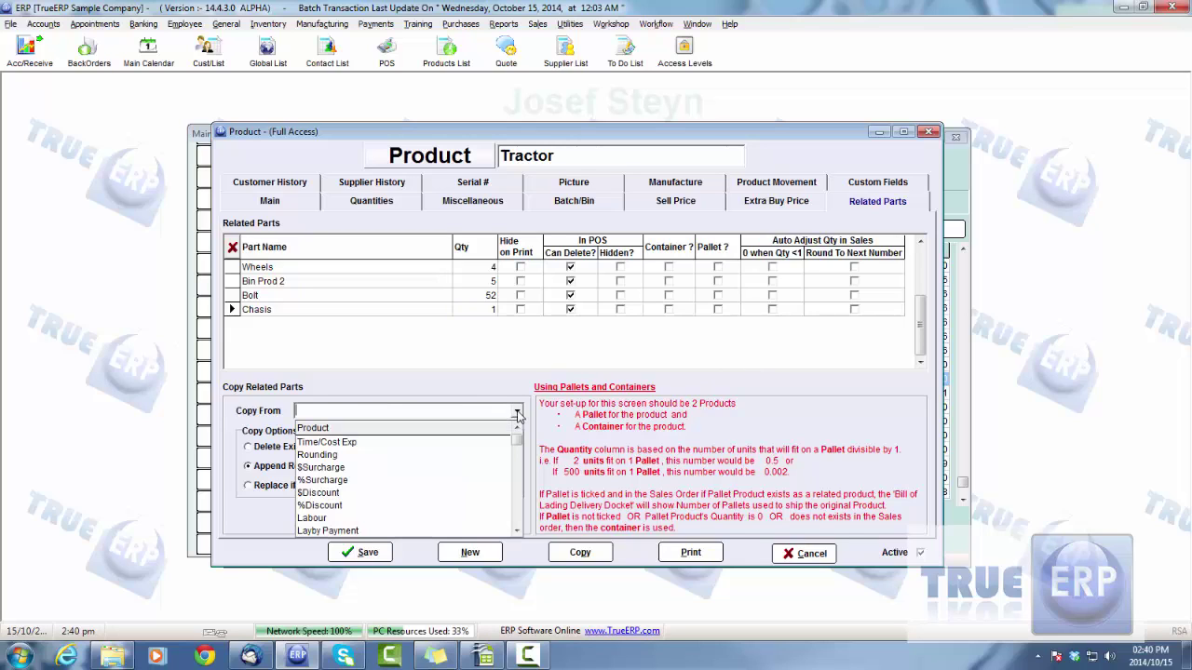
click(518, 412)
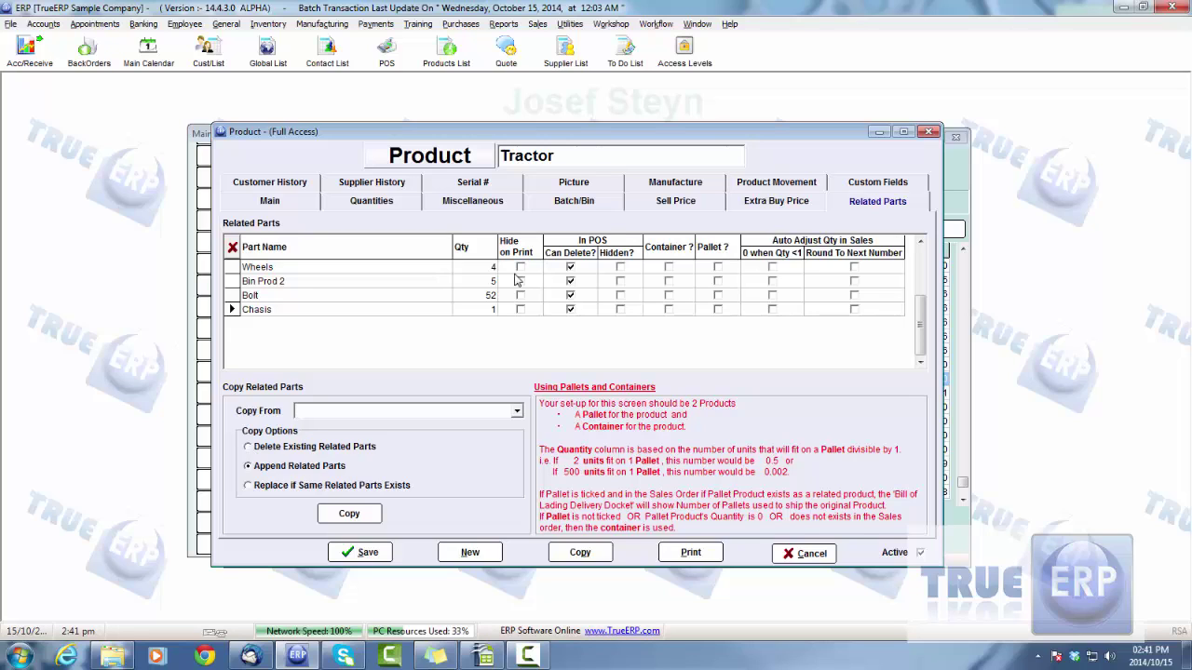
click(304, 283)
Check the Wheels 4 and Bolt 52 quantities and save the Tractor product
click(300, 296)
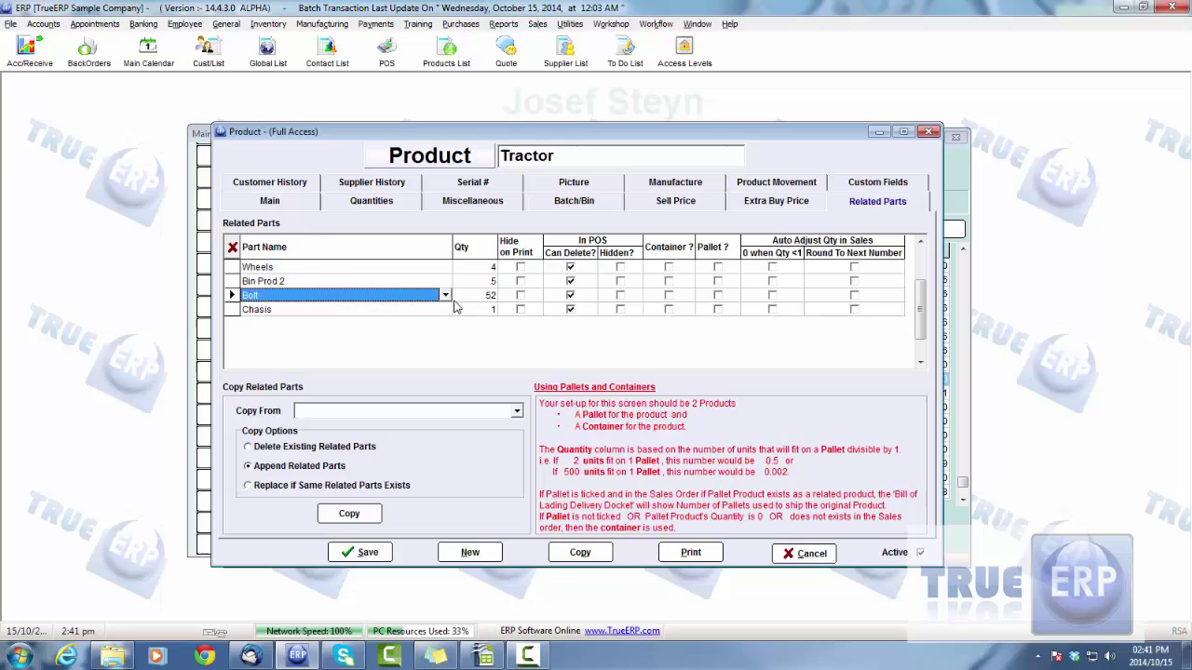
click(487, 271)
click(478, 296)
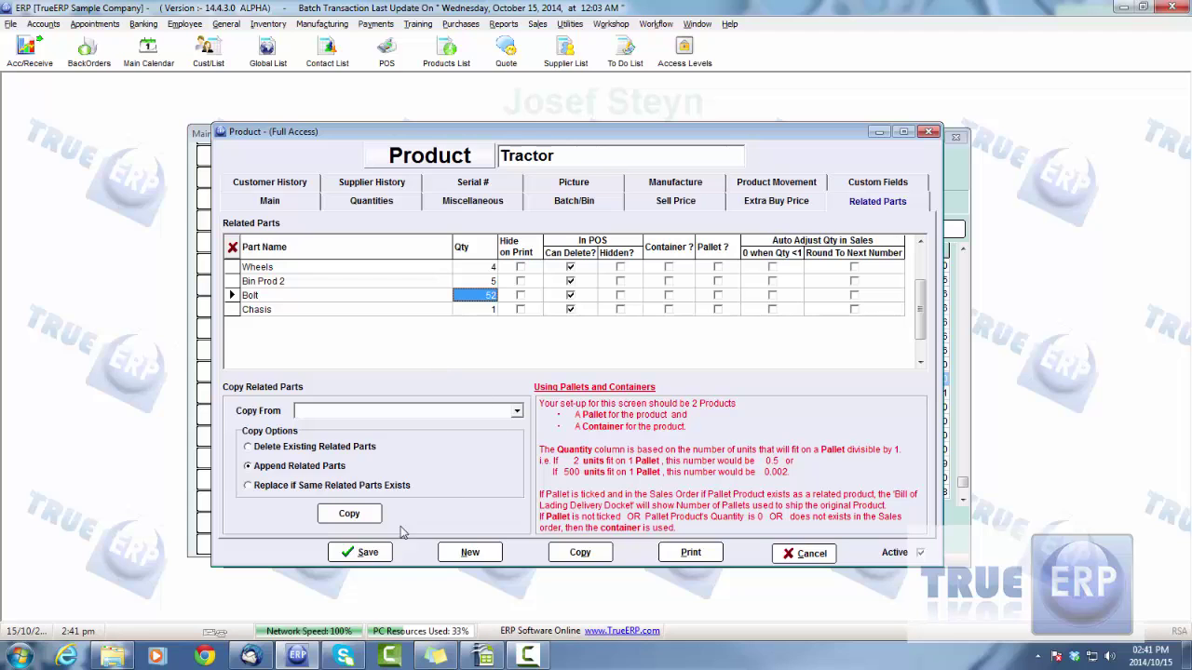
click(373, 554)
Confirm the allocation prompt, close the list, and start a Sales invoice for customer ABC^Test
key(Return)
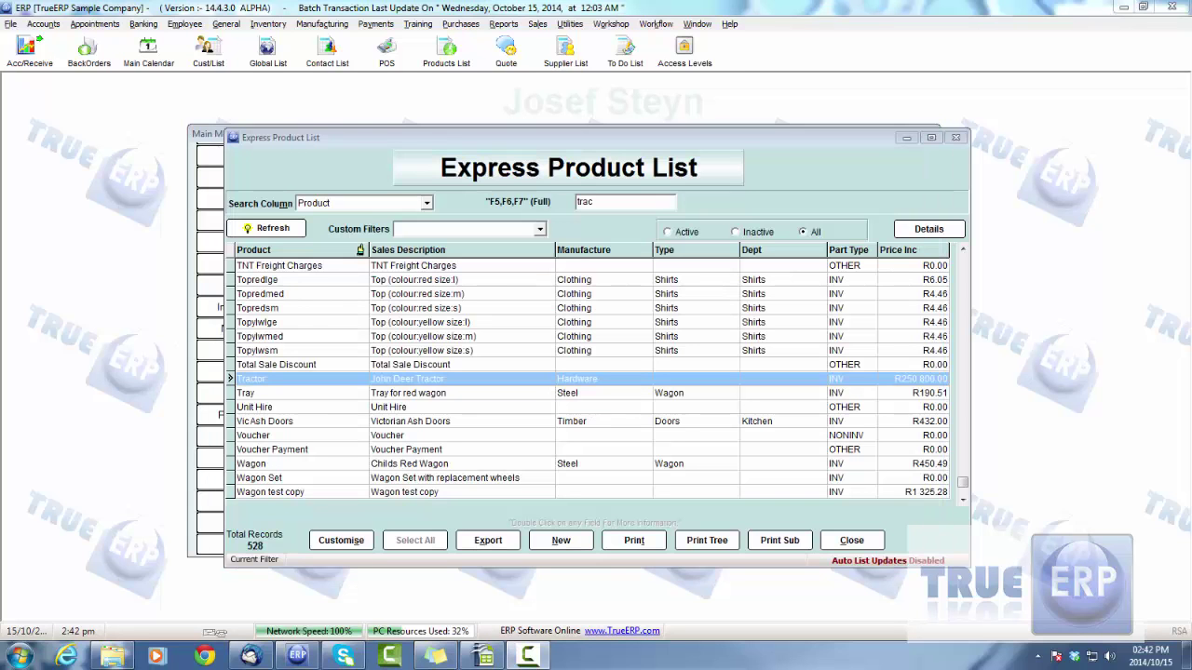
click(851, 540)
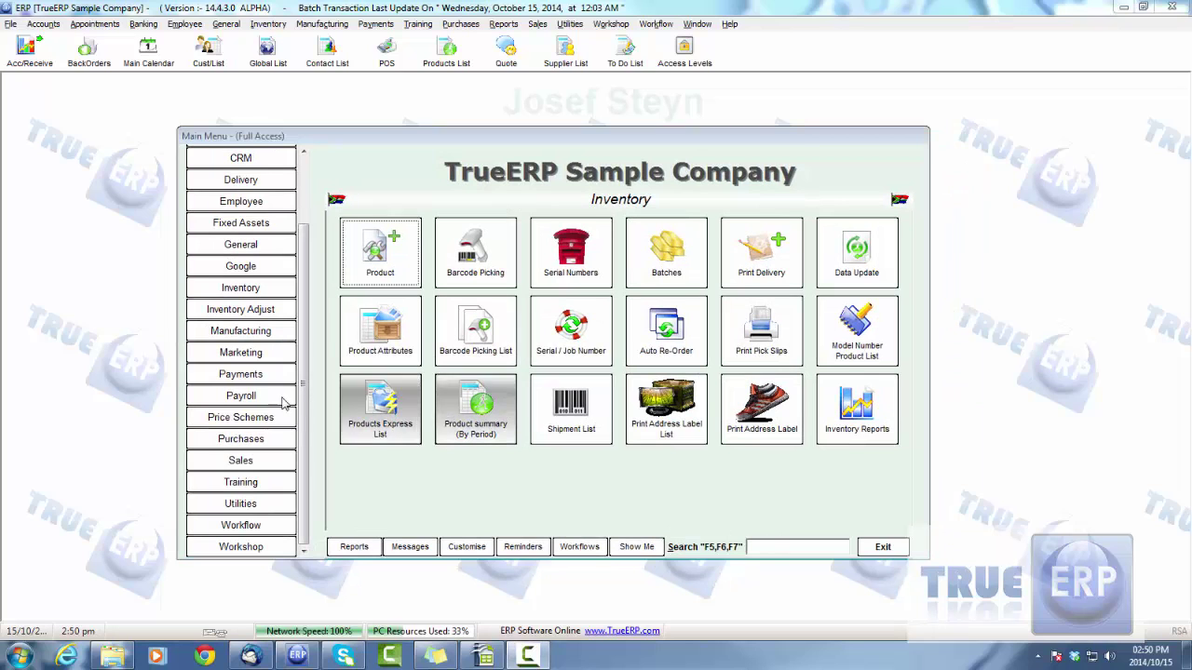
click(264, 460)
click(685, 270)
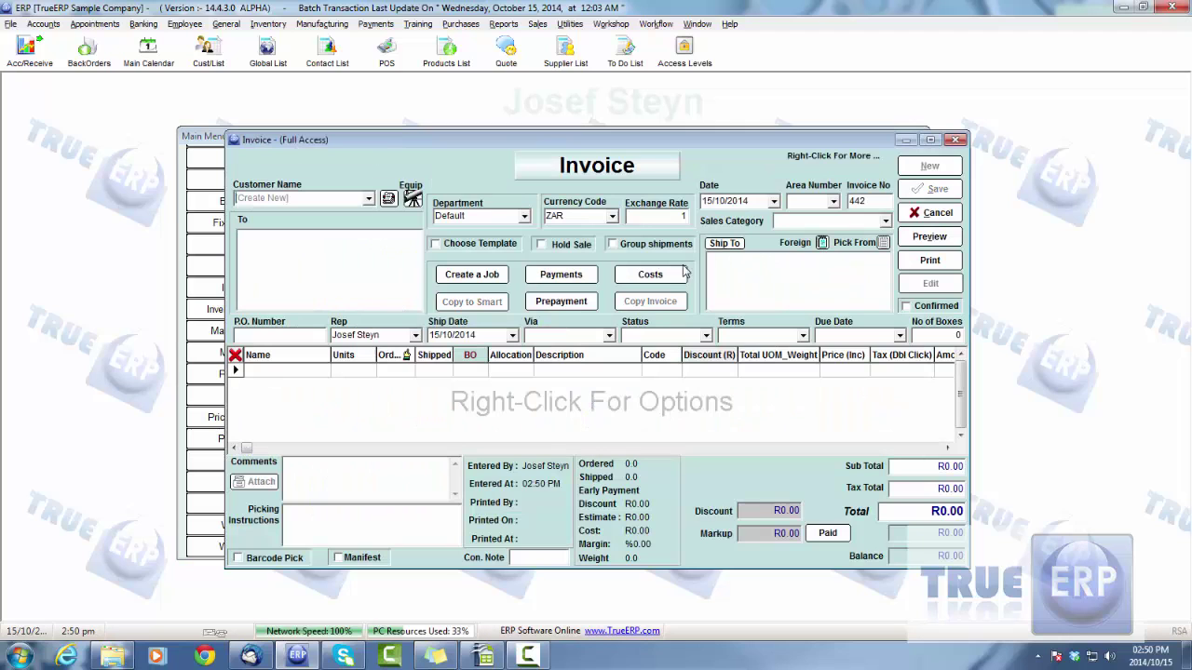
click(368, 200)
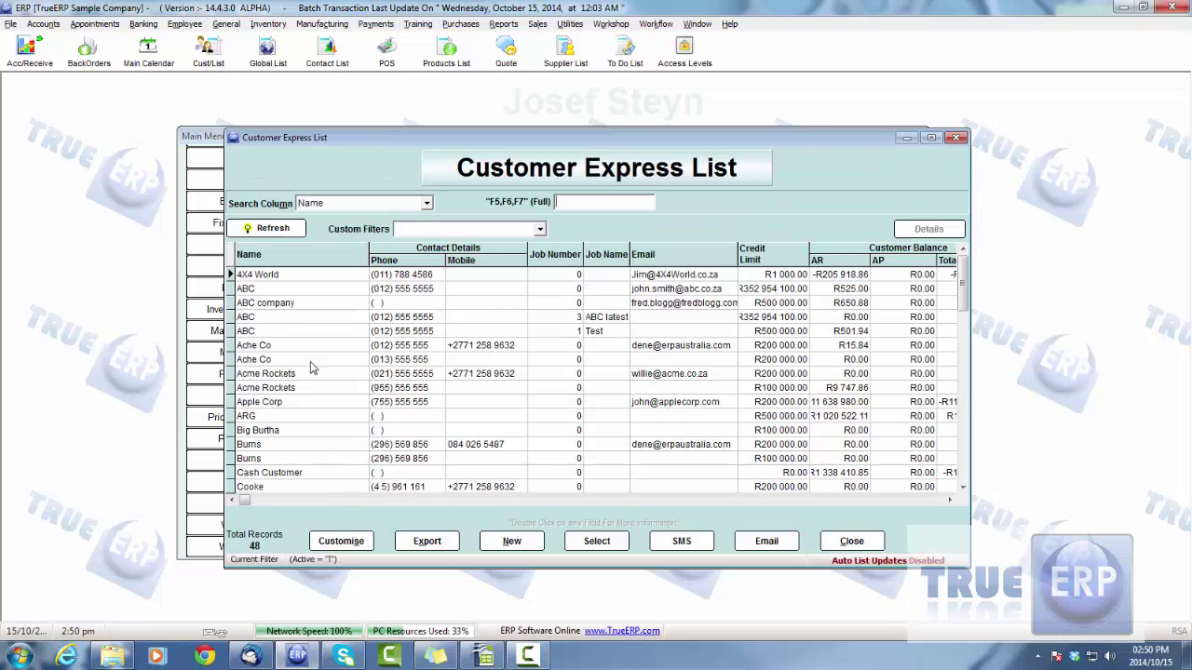
double_click(277, 332)
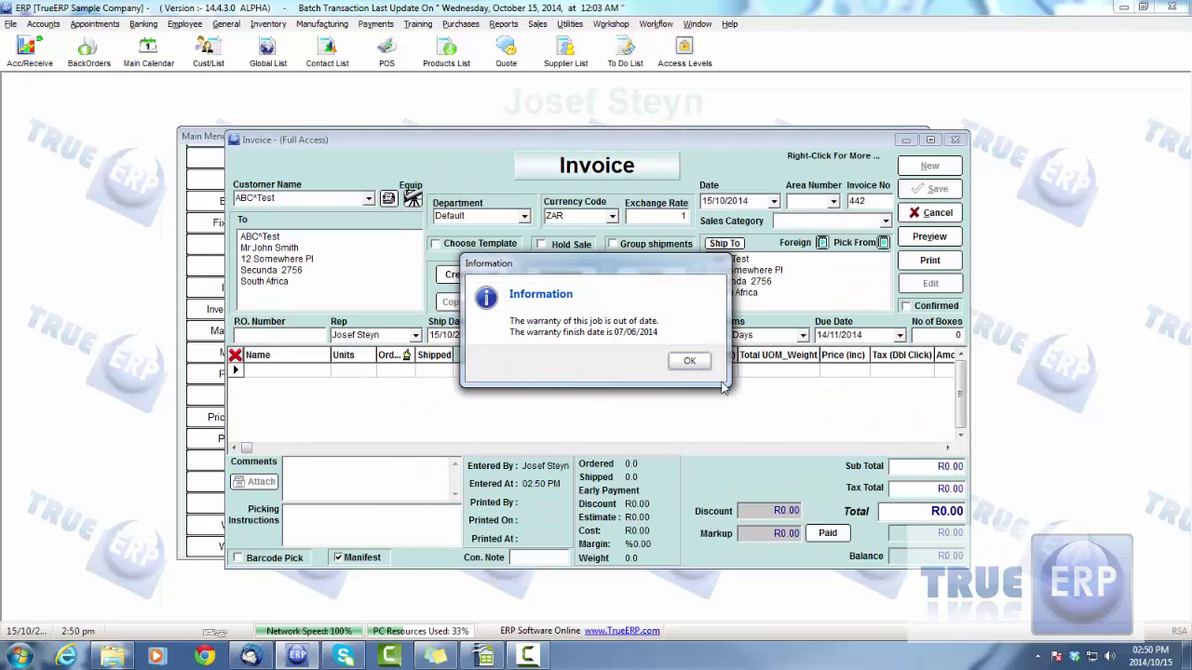
click(689, 361)
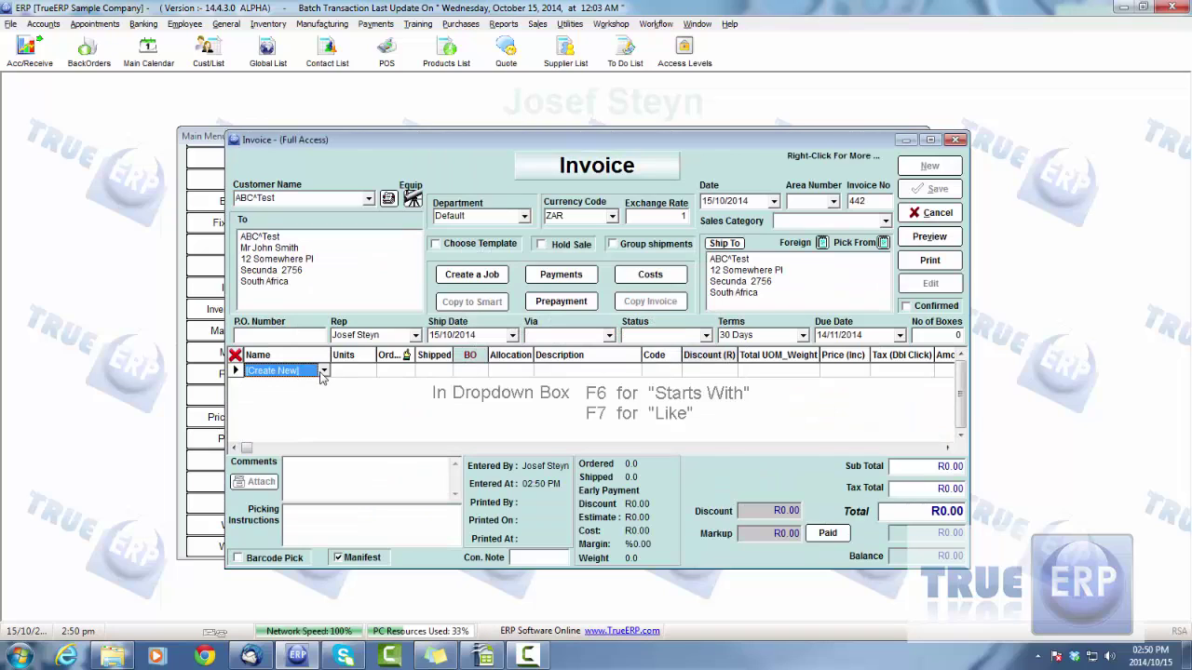
Search 'tra' on the first invoice line and add the Tractor product
click(324, 370)
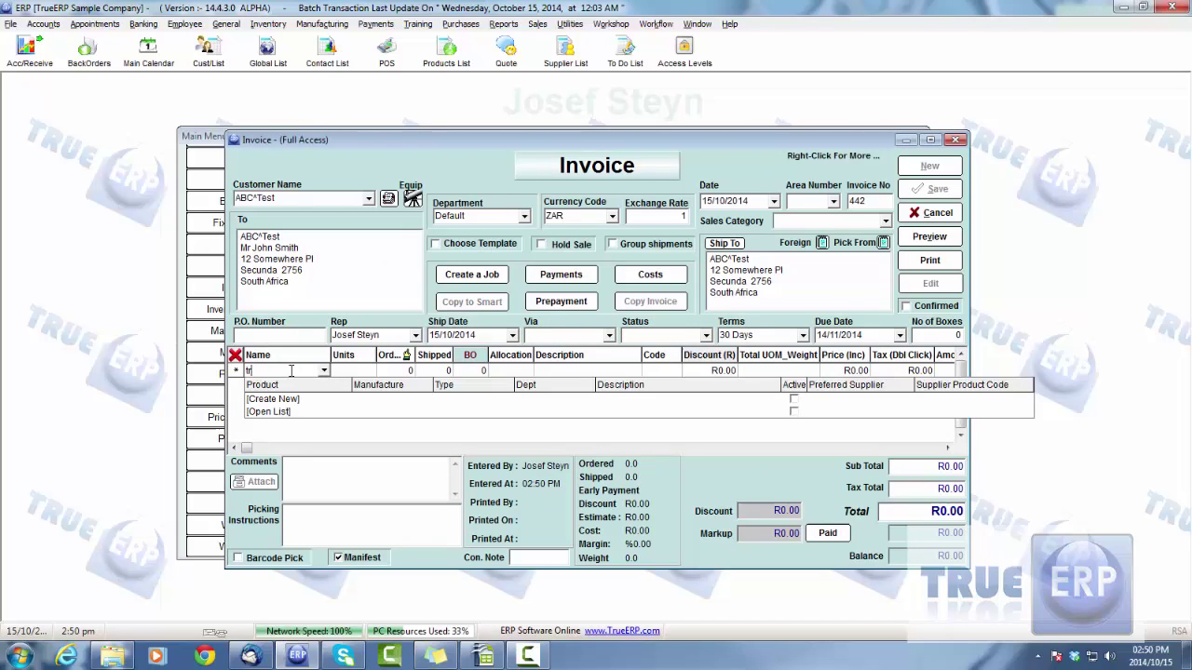
text(actor)
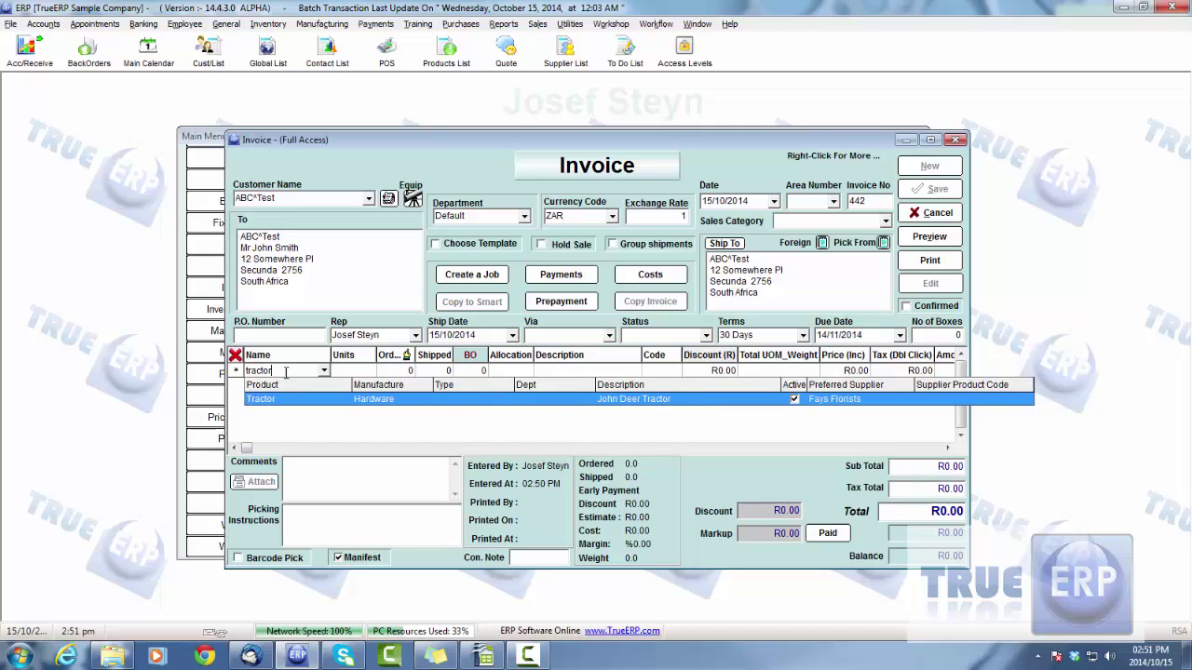
click(266, 400)
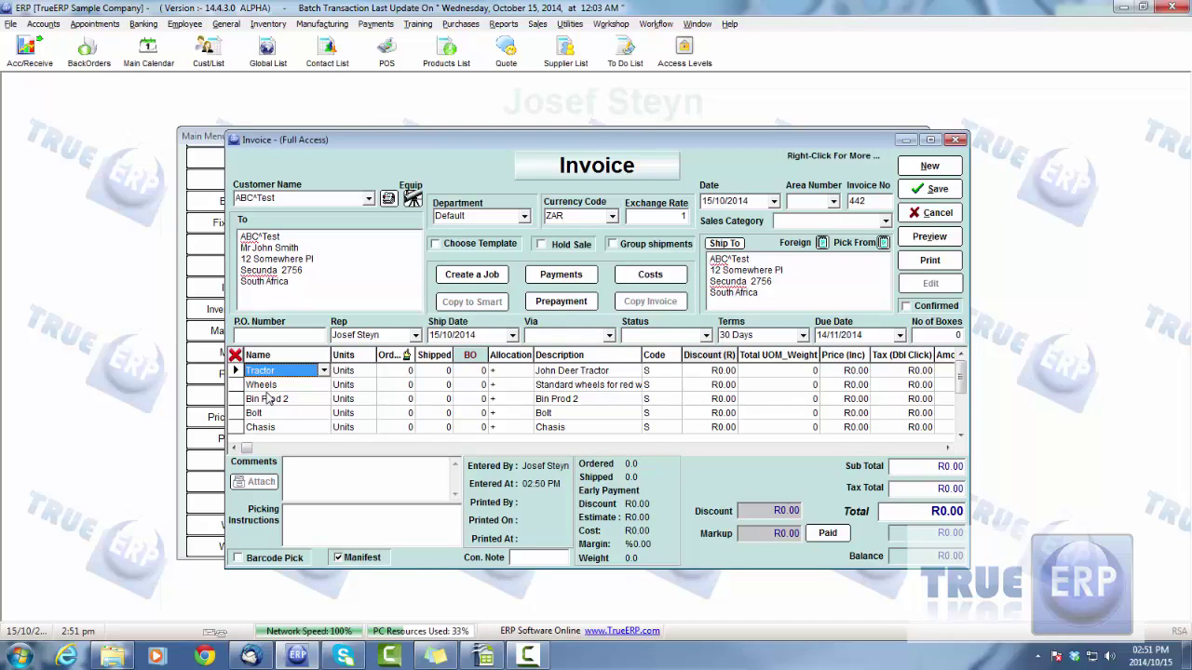
Set the Tractor line's Ordered quantity to 1 and save the invoice
click(402, 373)
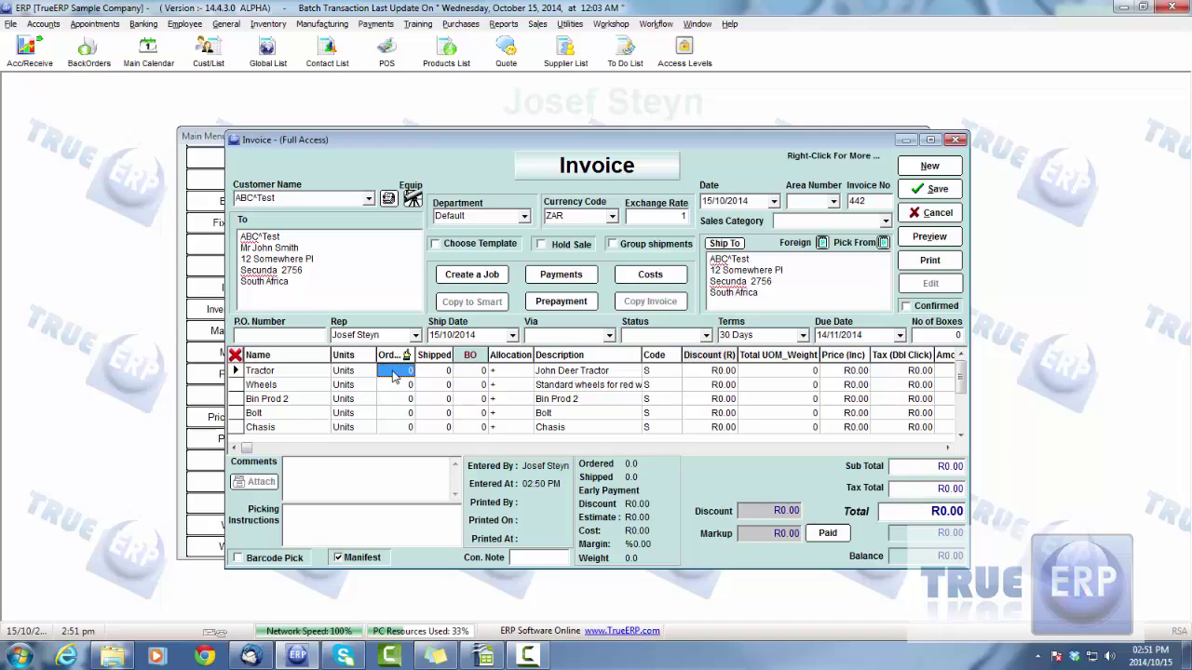
text(1)
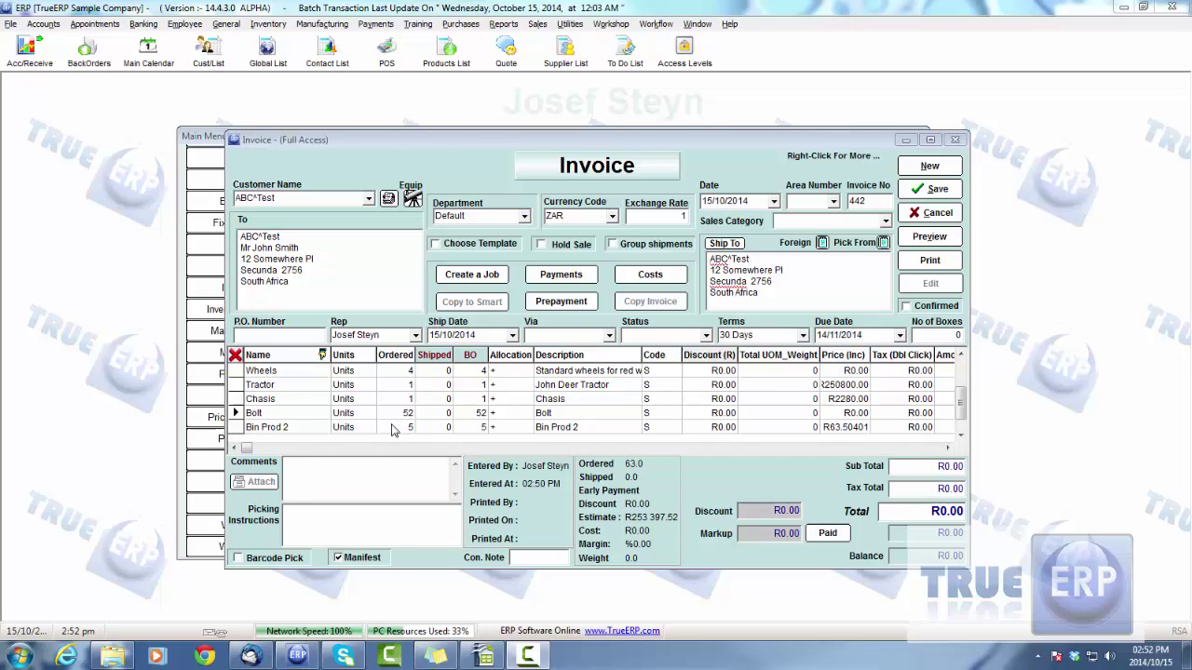
click(956, 358)
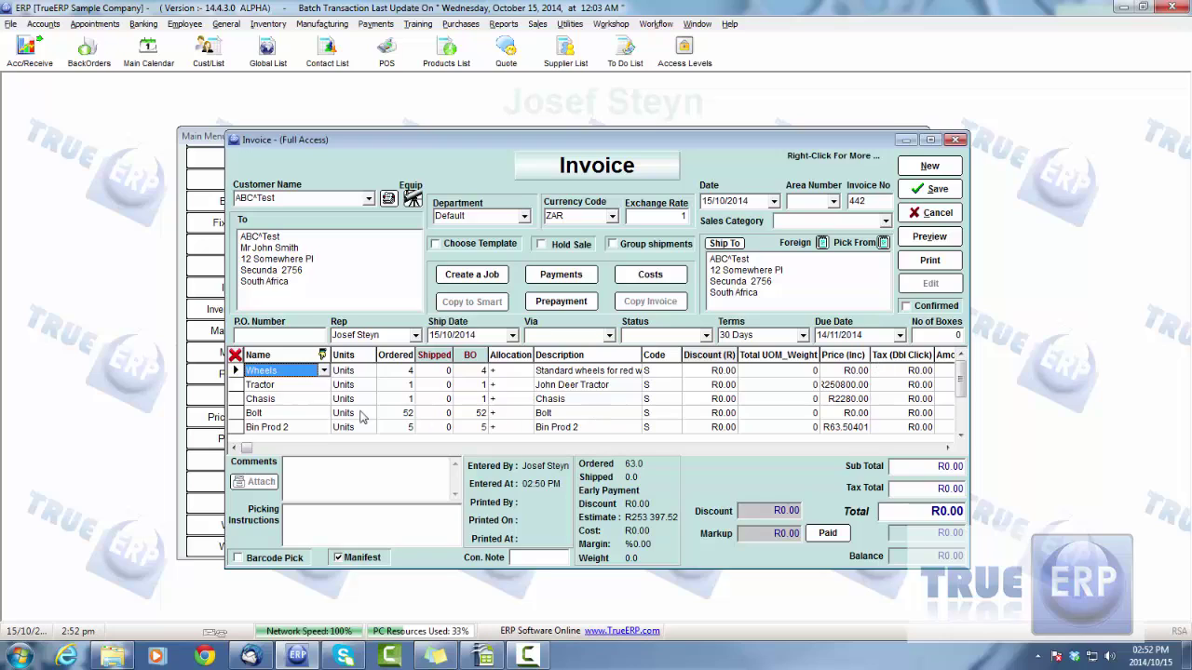
click(278, 385)
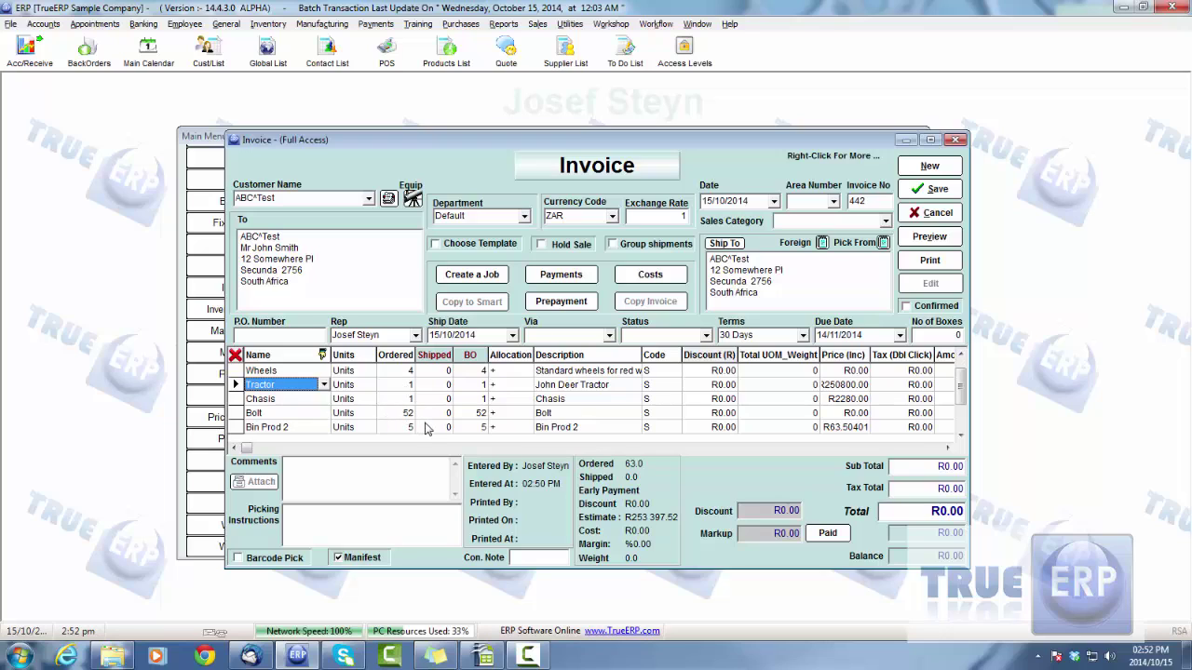
click(931, 190)
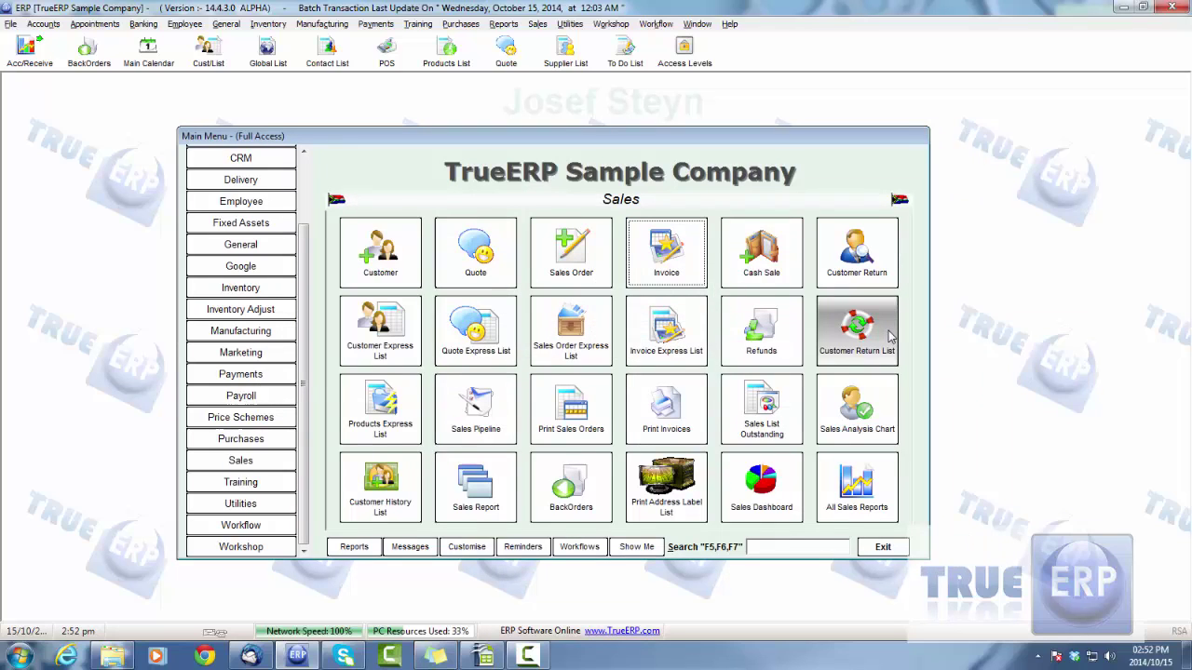
Open the Bater product from the Inventory express list and view its empty Related Parts tab
click(266, 292)
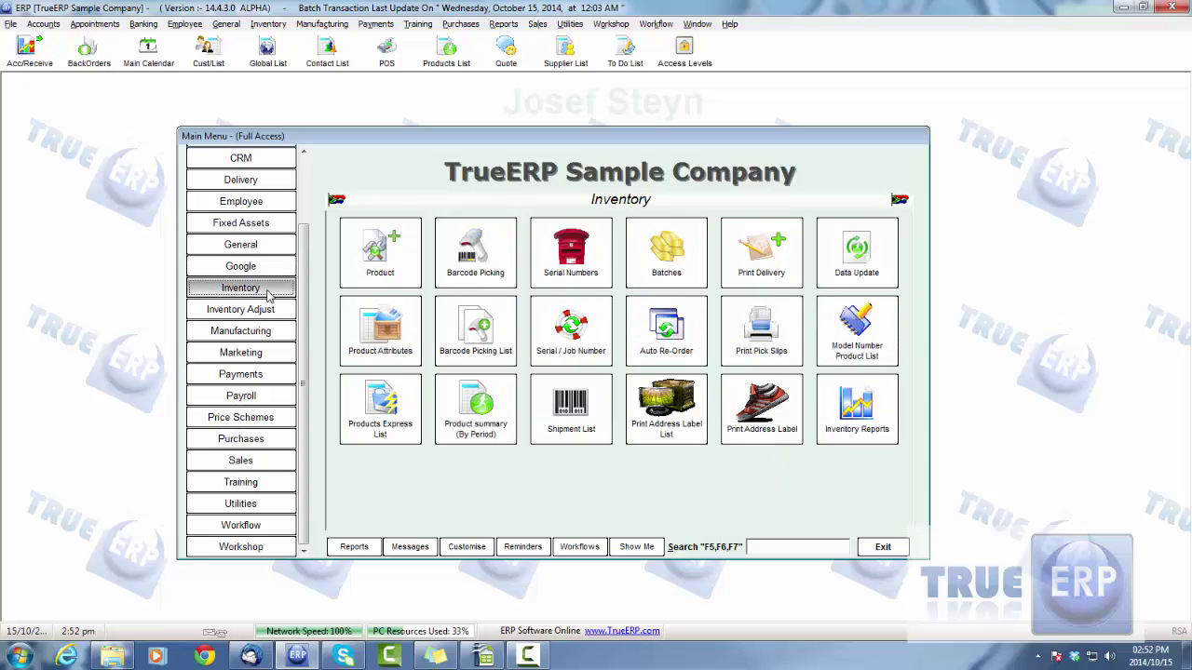
click(373, 401)
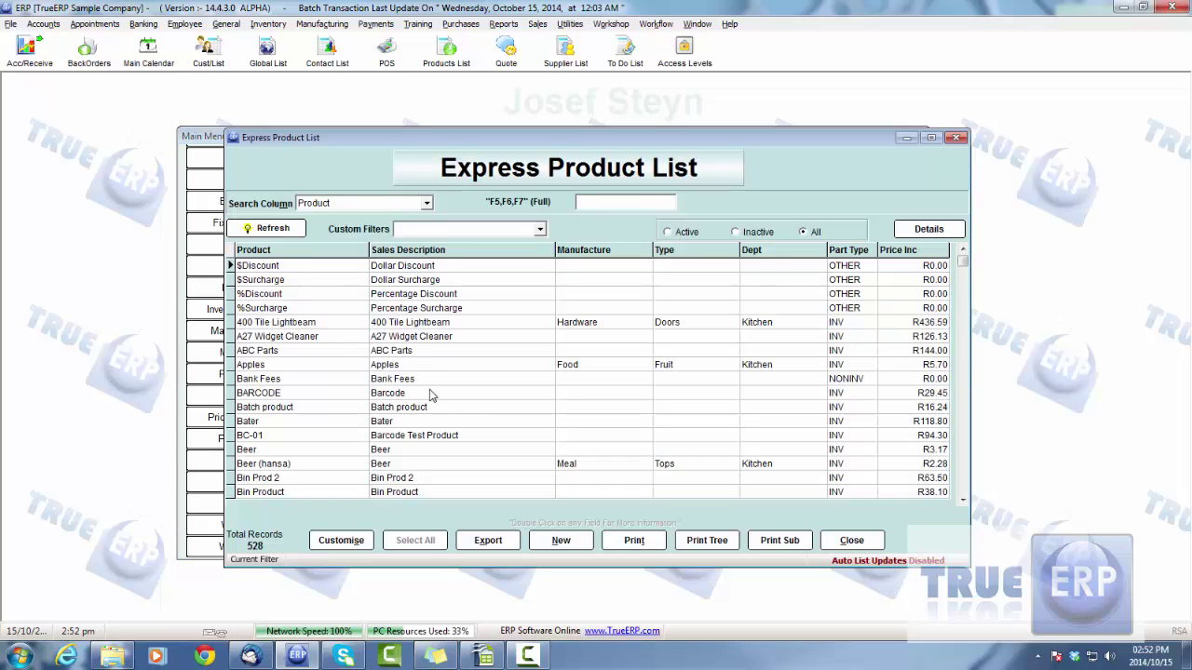
click(403, 423)
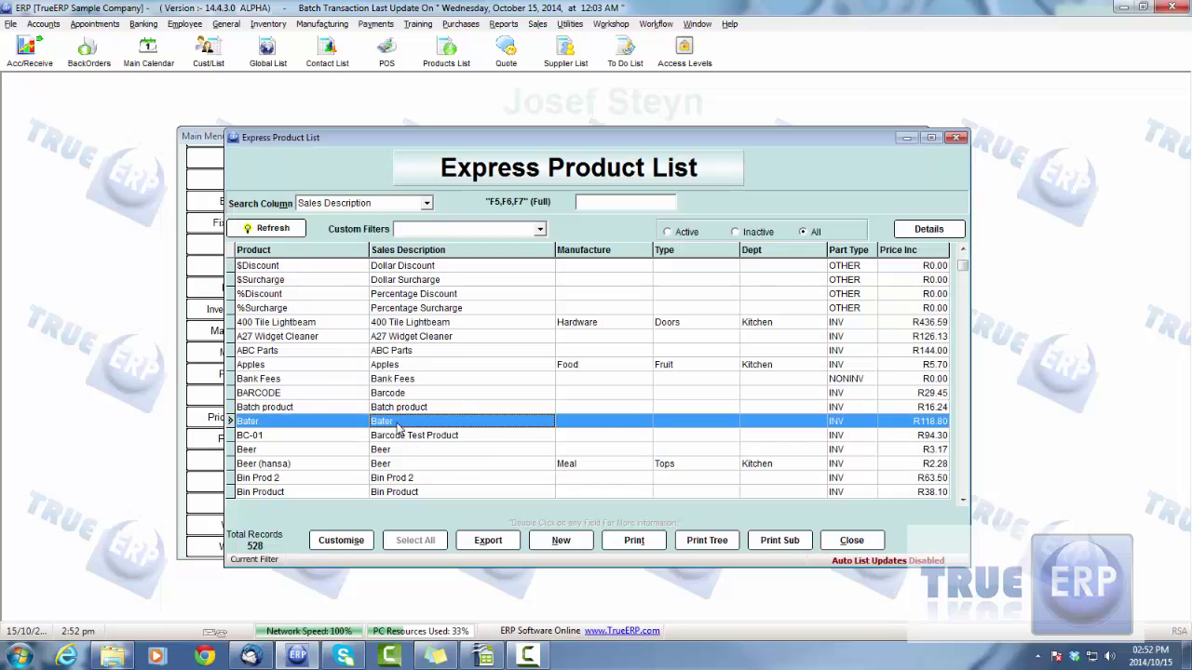
double_click(399, 425)
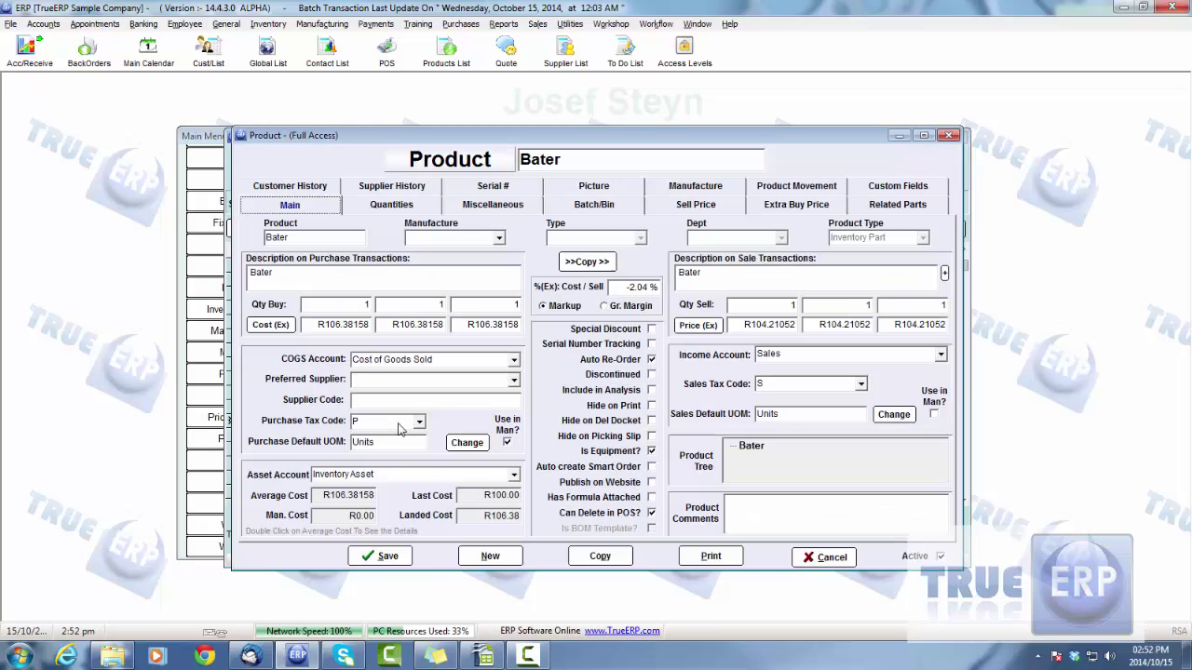
click(899, 209)
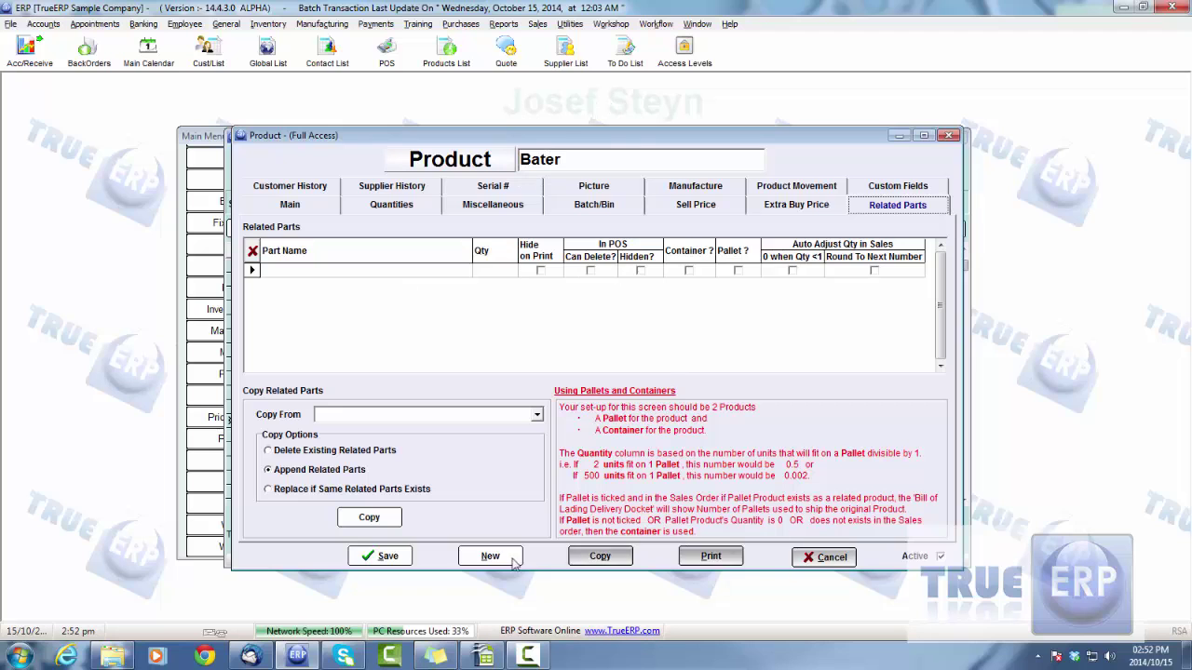
Save the Bater product, confirm the allocation prompt with Yes, and close the list
click(382, 556)
click(651, 413)
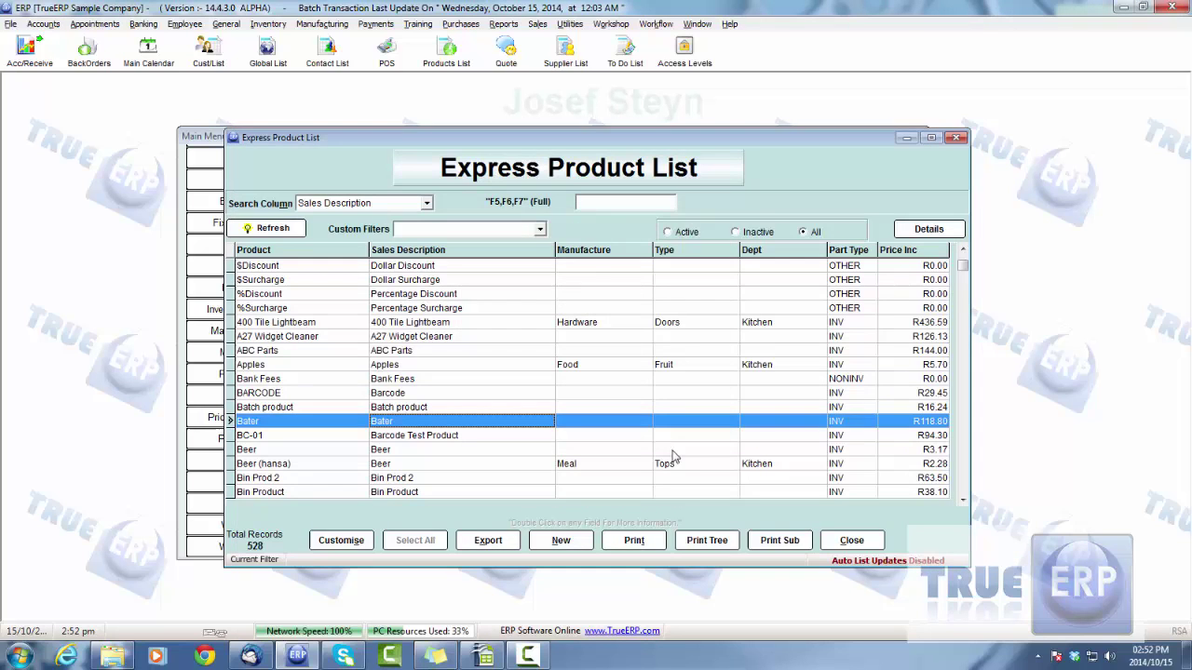
click(848, 541)
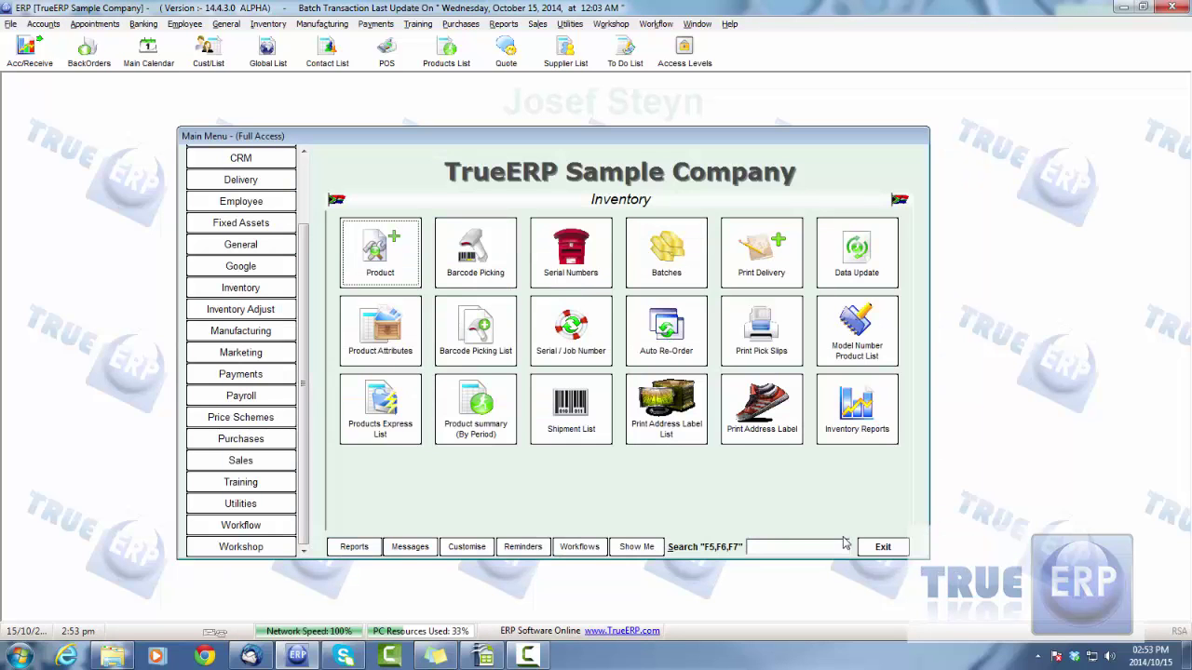